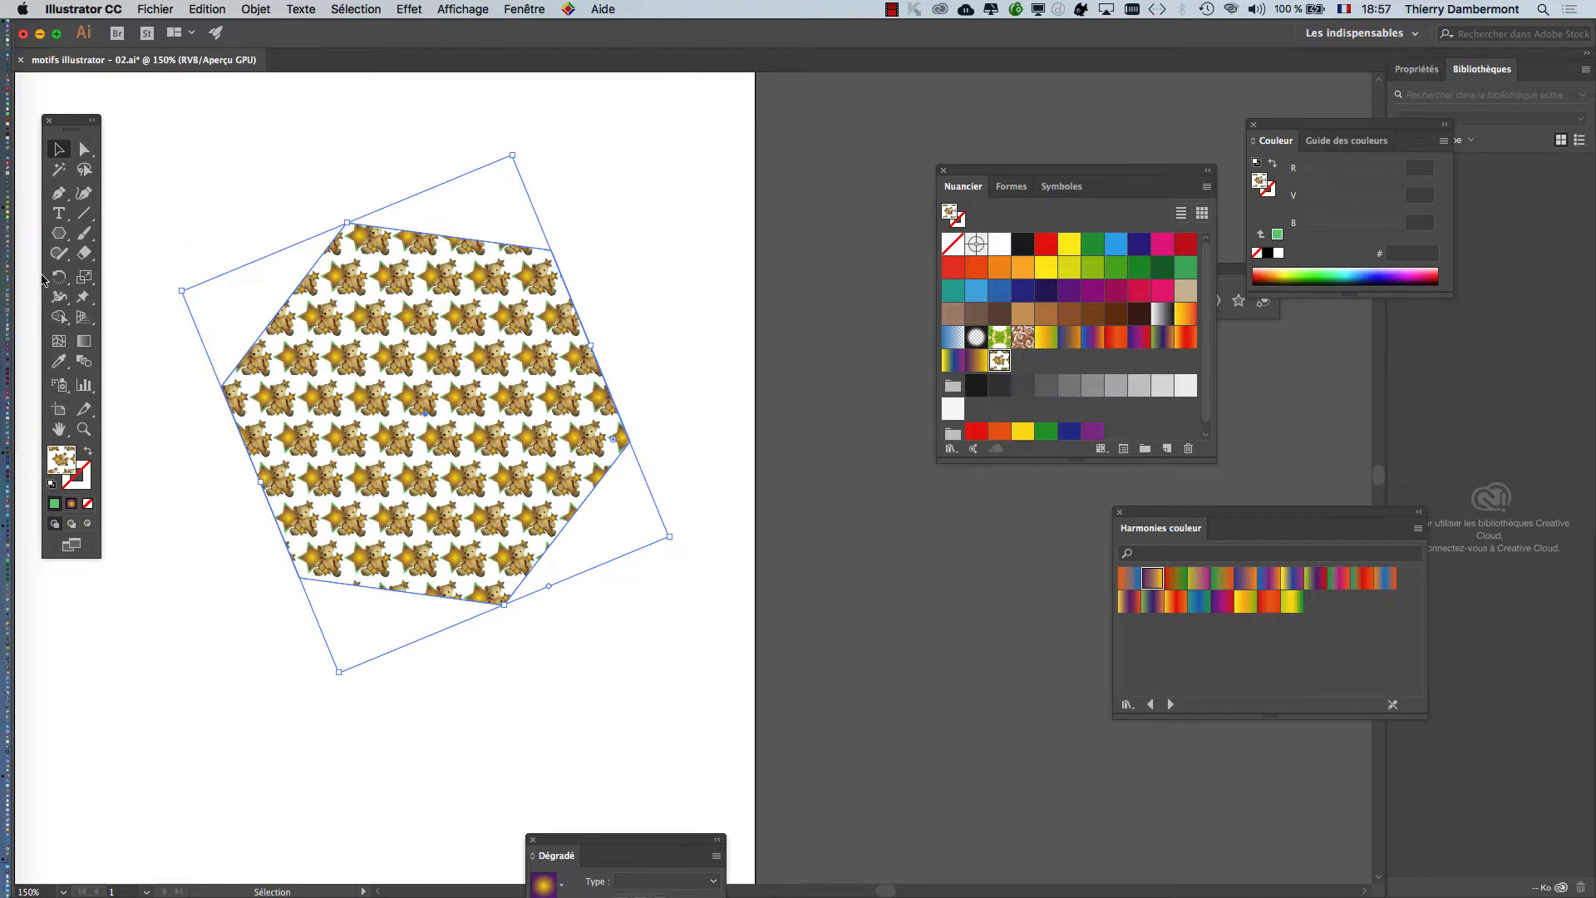
- Open the Scale settings for the bear-patterned polygon, restrict the transformation to patterns only and turn on the preview
{"action": "left_click", "coordinate": [87, 281]}
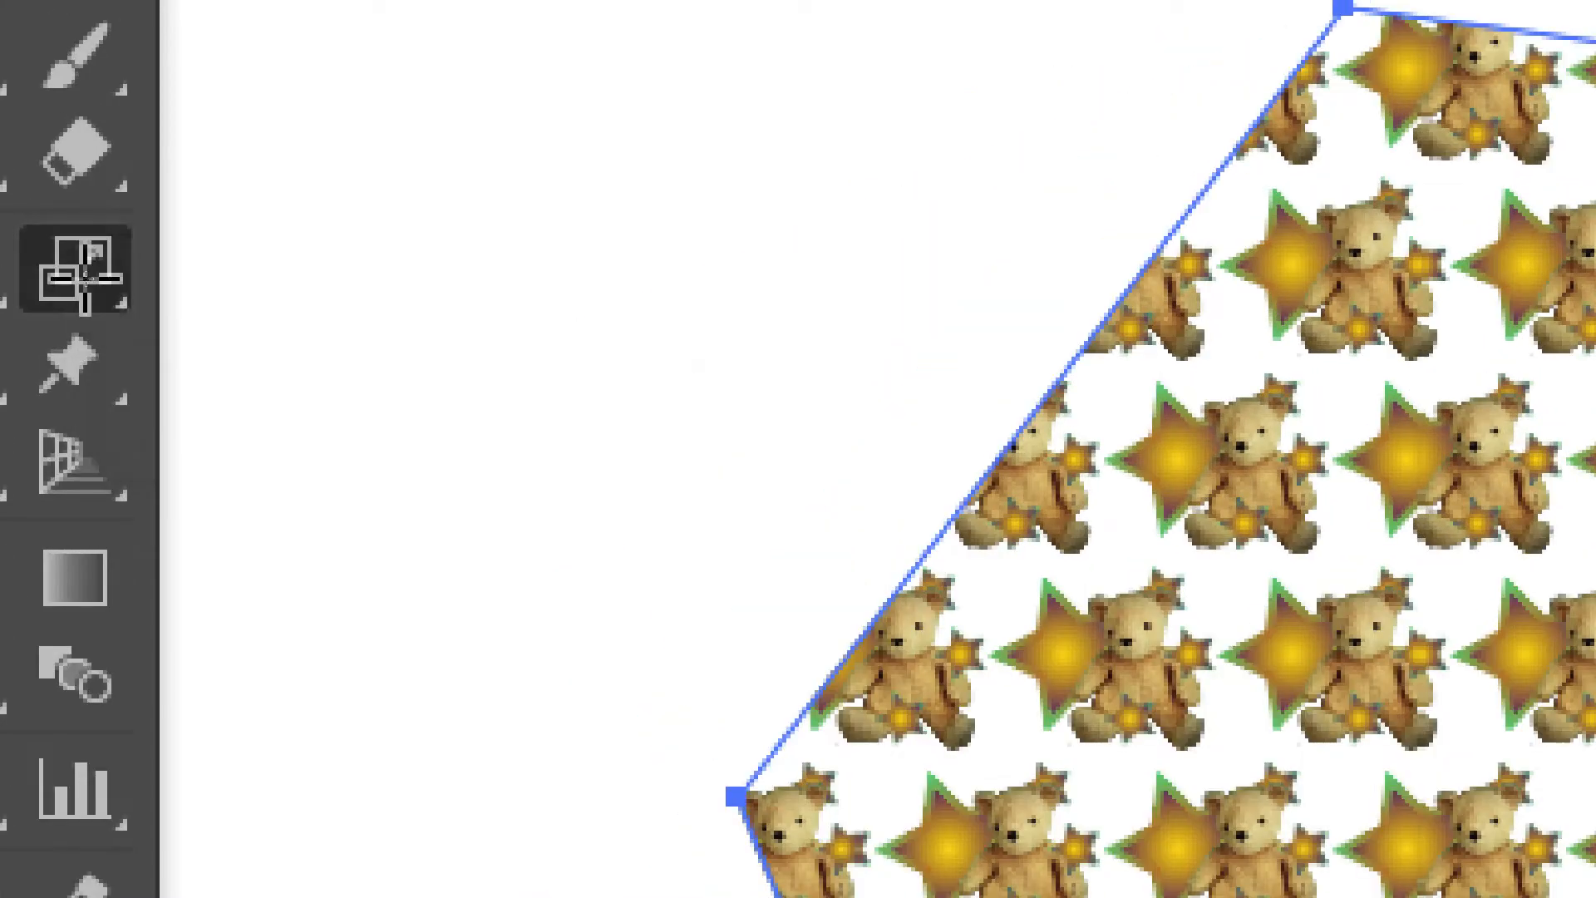
{"action": "left_click", "coordinate": [78, 273]}
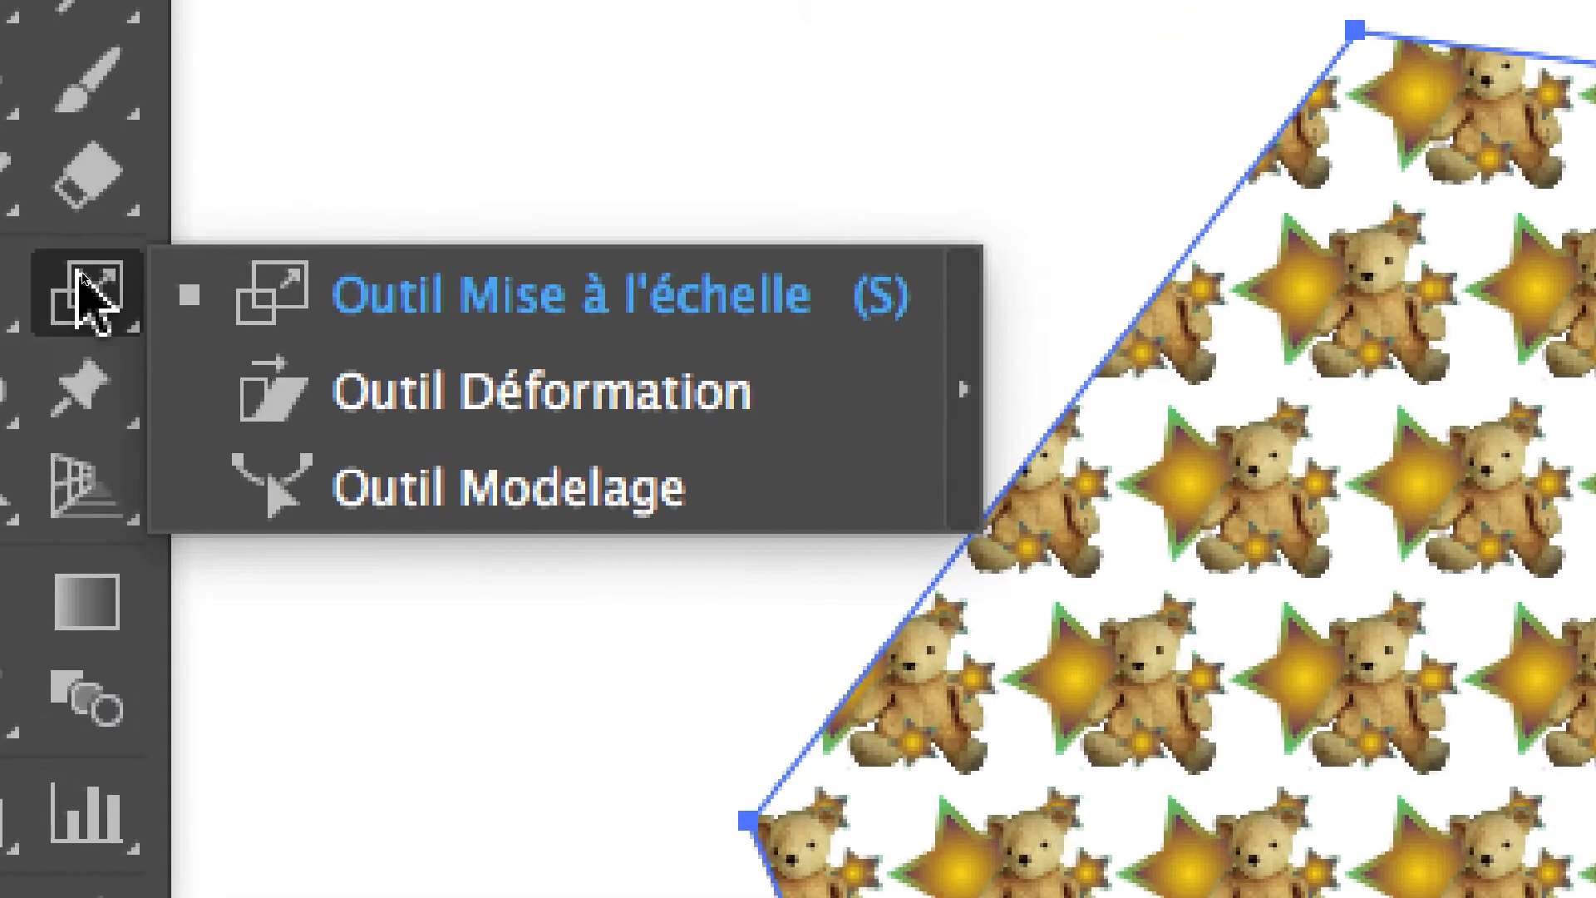
{"action": "left_click", "coordinate": [78, 276]}
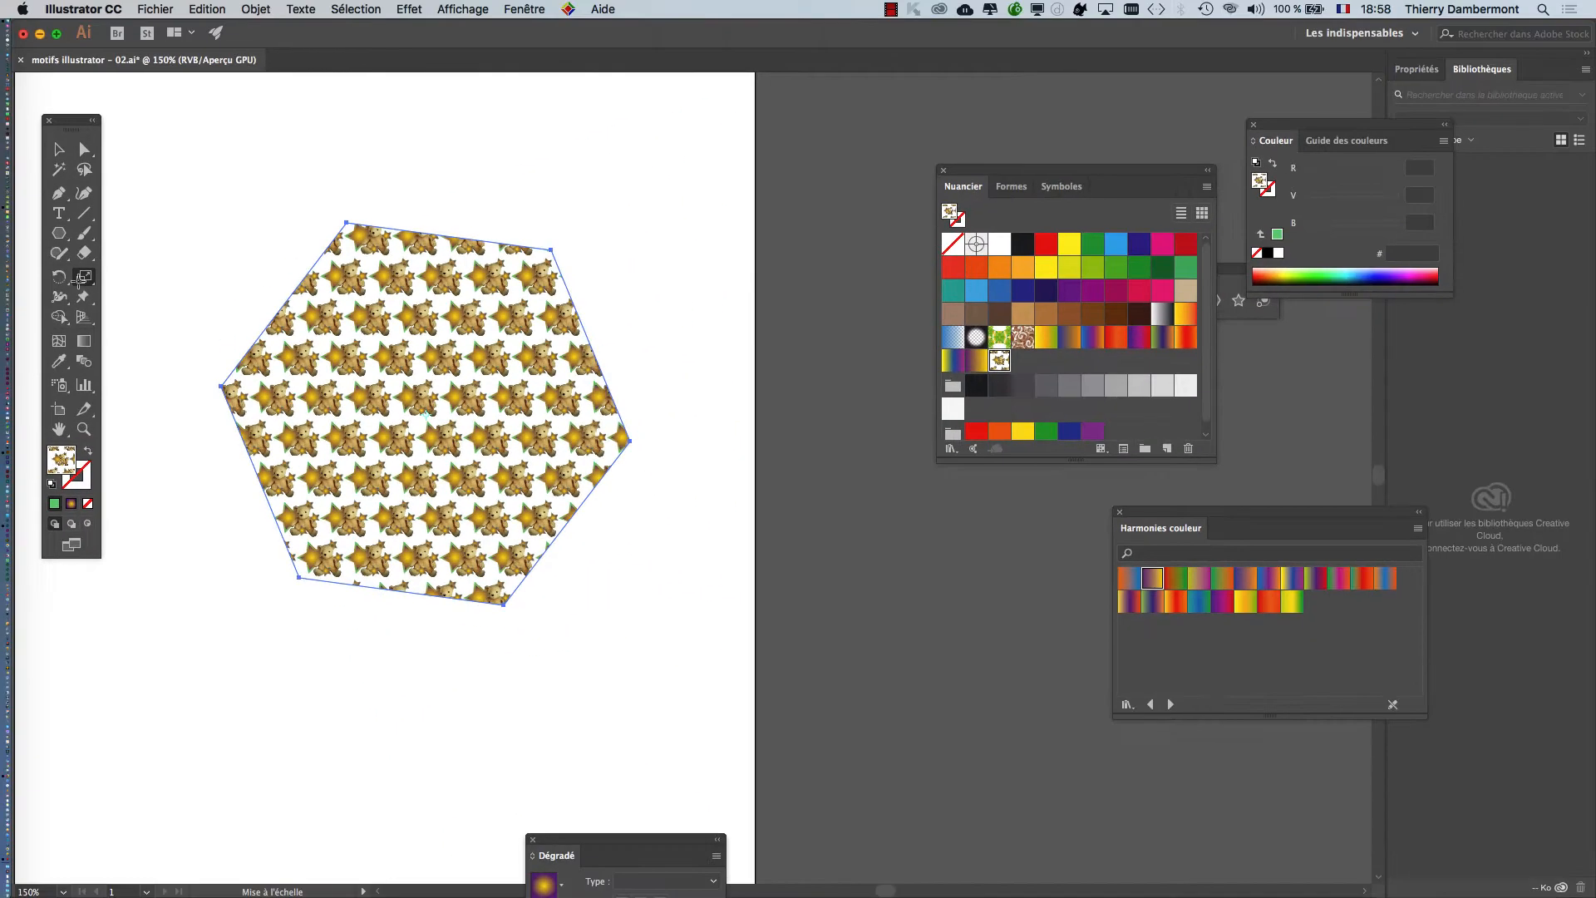
{"action": "double_click", "coordinate": [83, 283]}
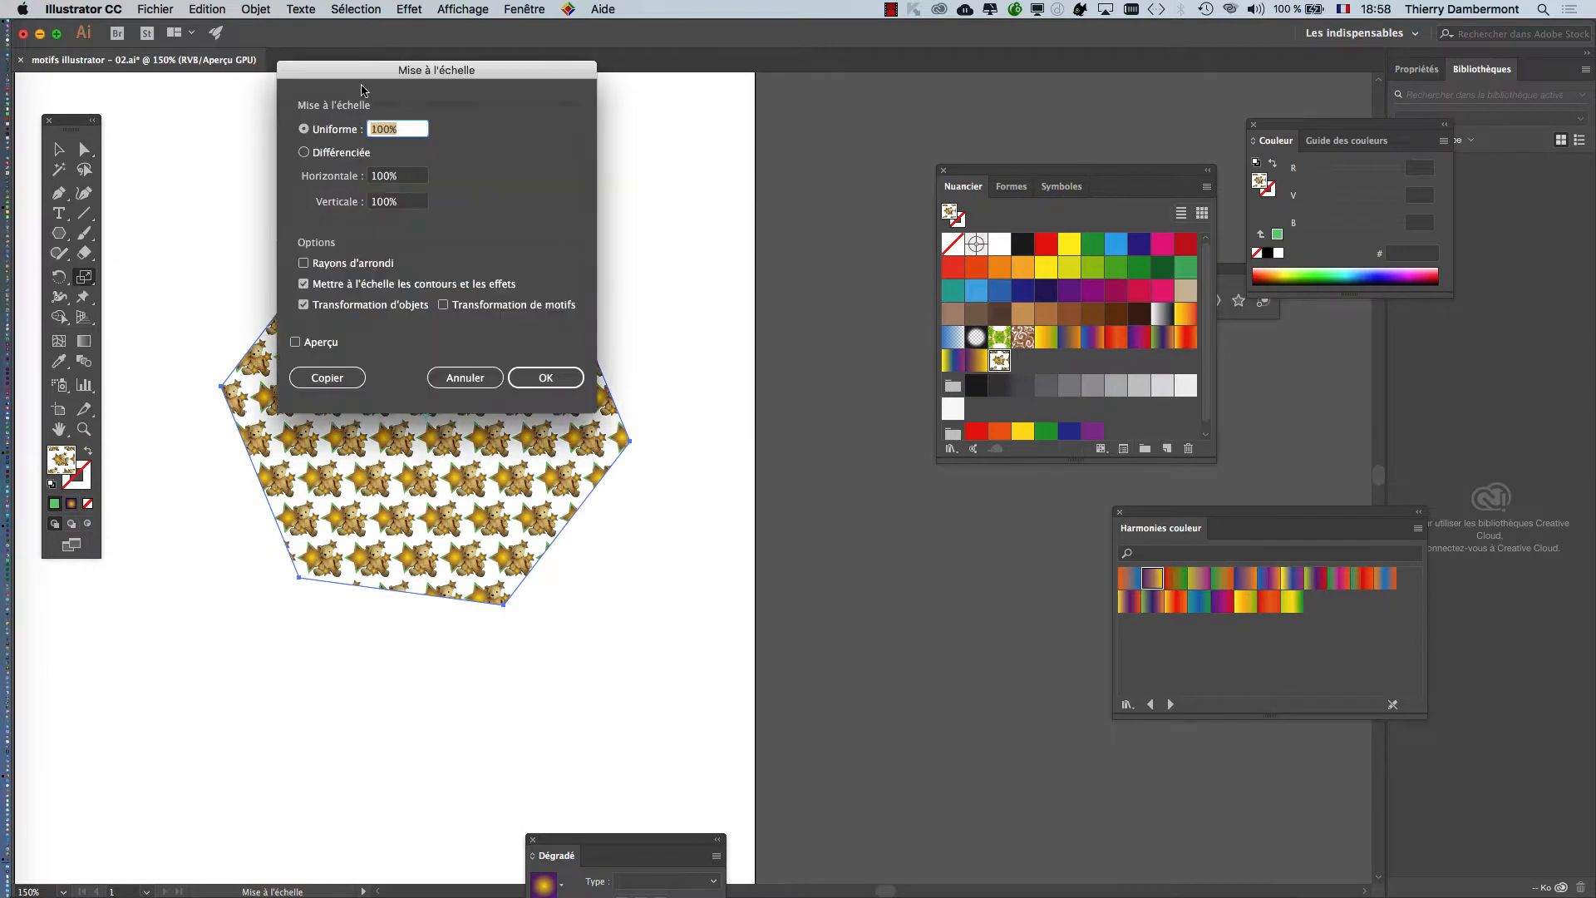
{"action": "left_click_drag", "start_coordinate": [357, 70], "coordinate": [730, 70]}
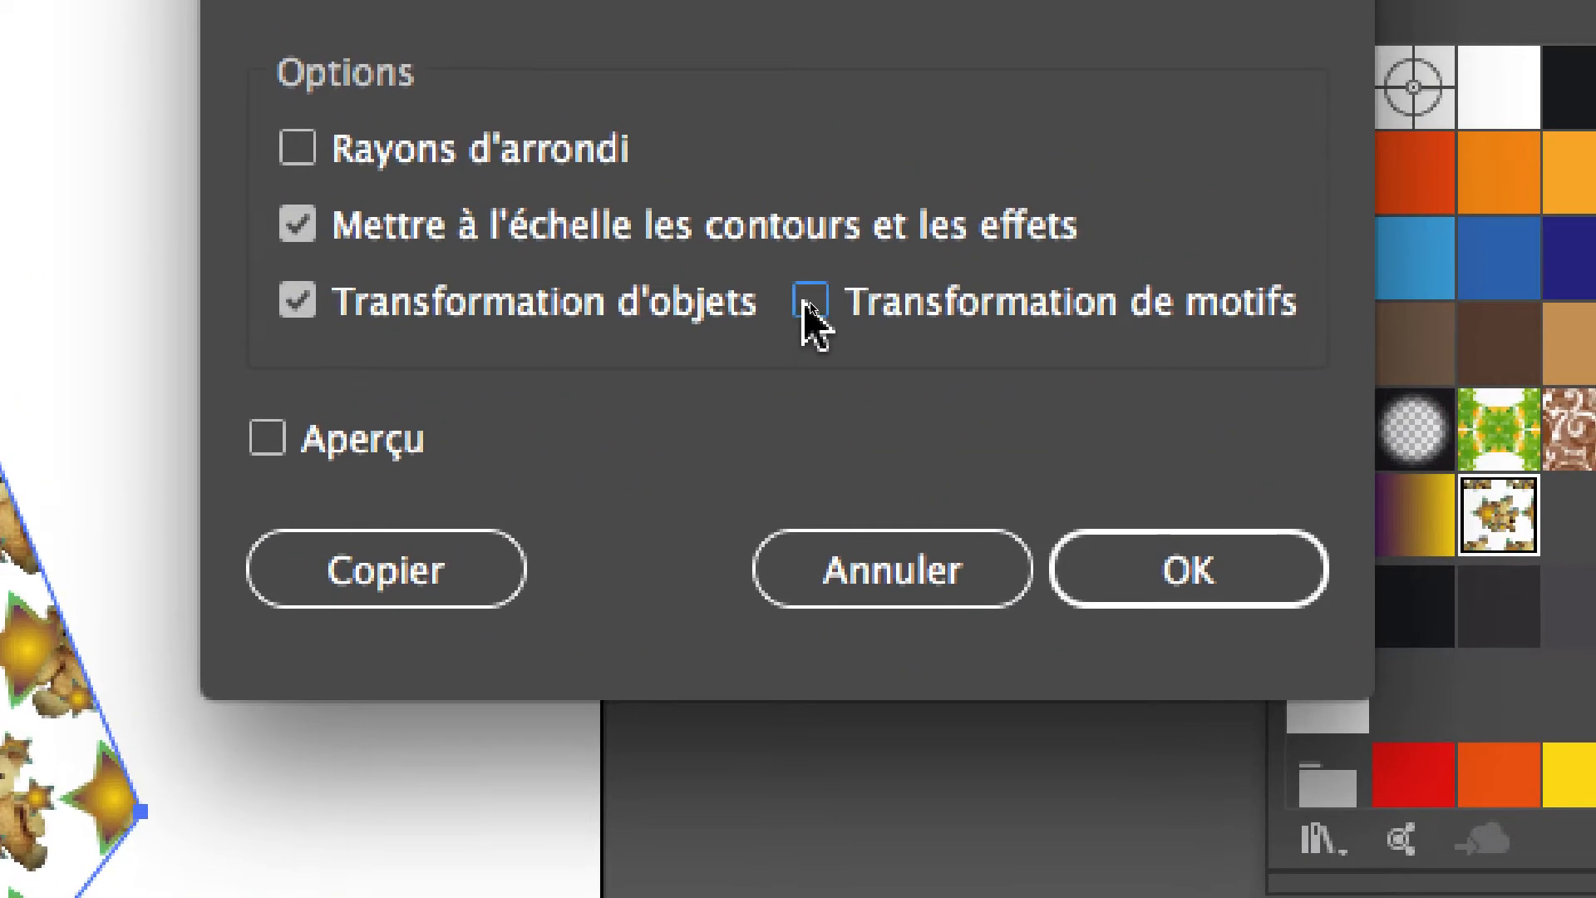
{"action": "left_click", "coordinate": [1036, 273]}
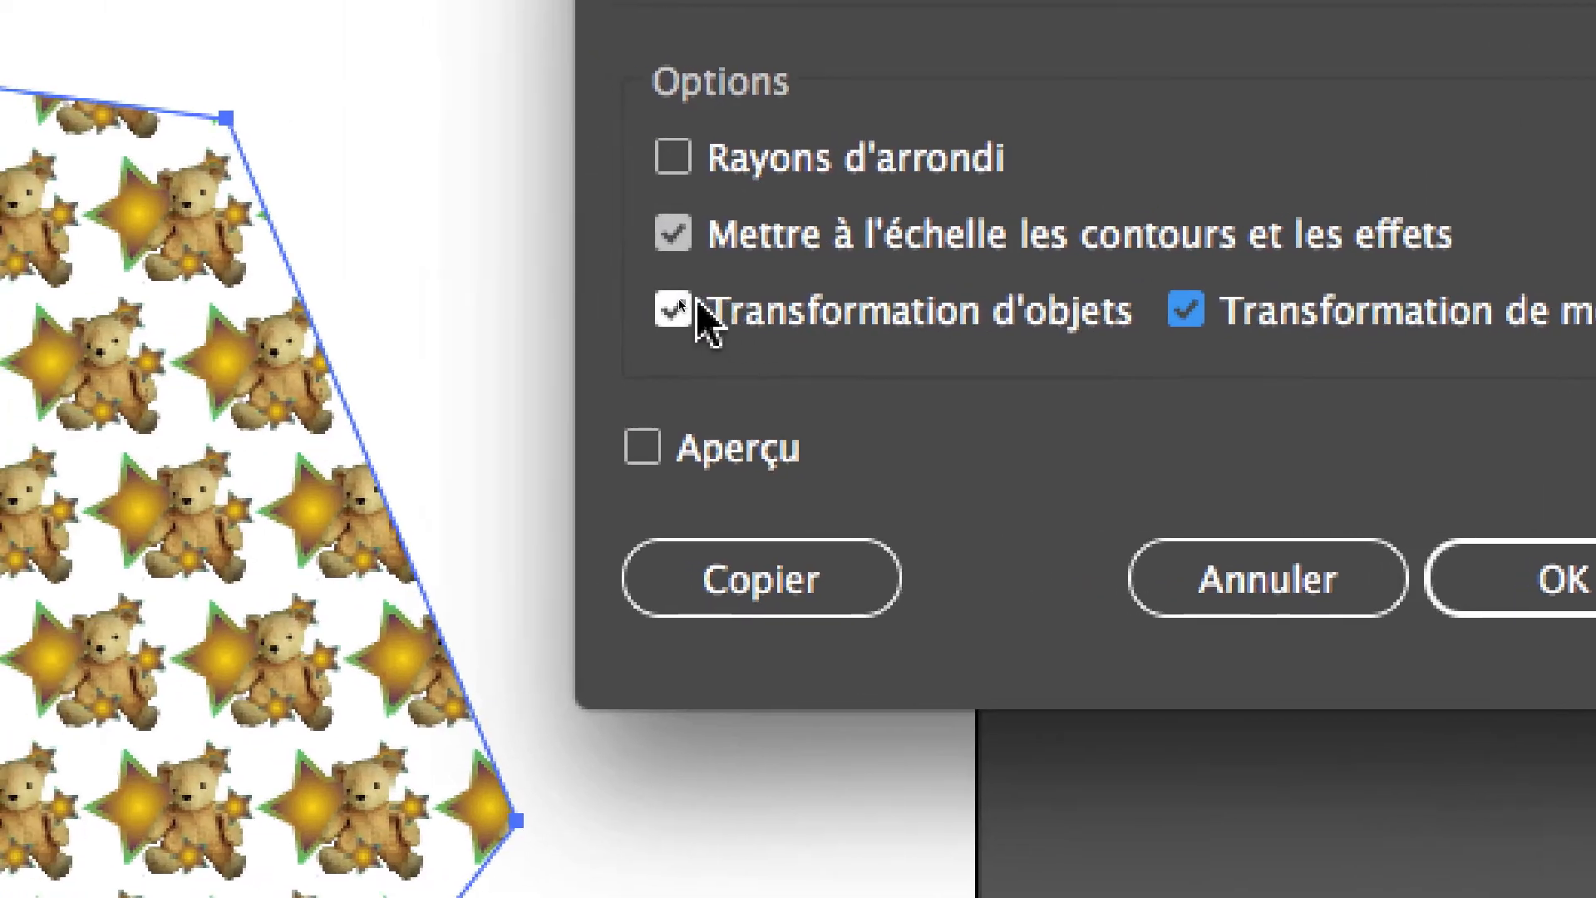
{"action": "left_click", "coordinate": [517, 299]}
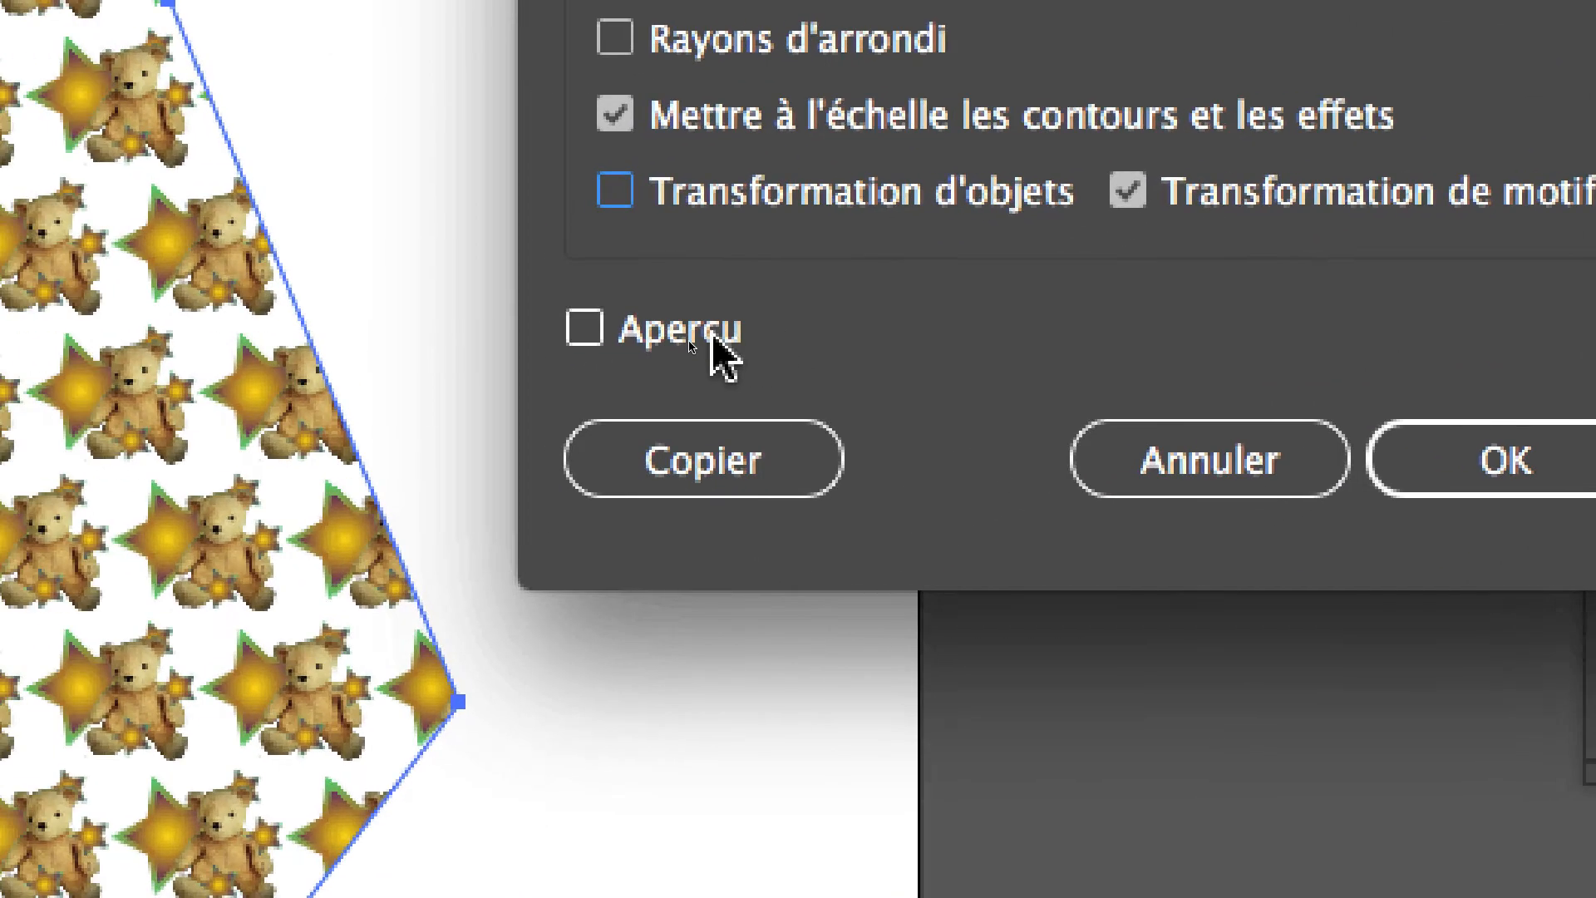
{"action": "left_click", "coordinate": [143, 421]}
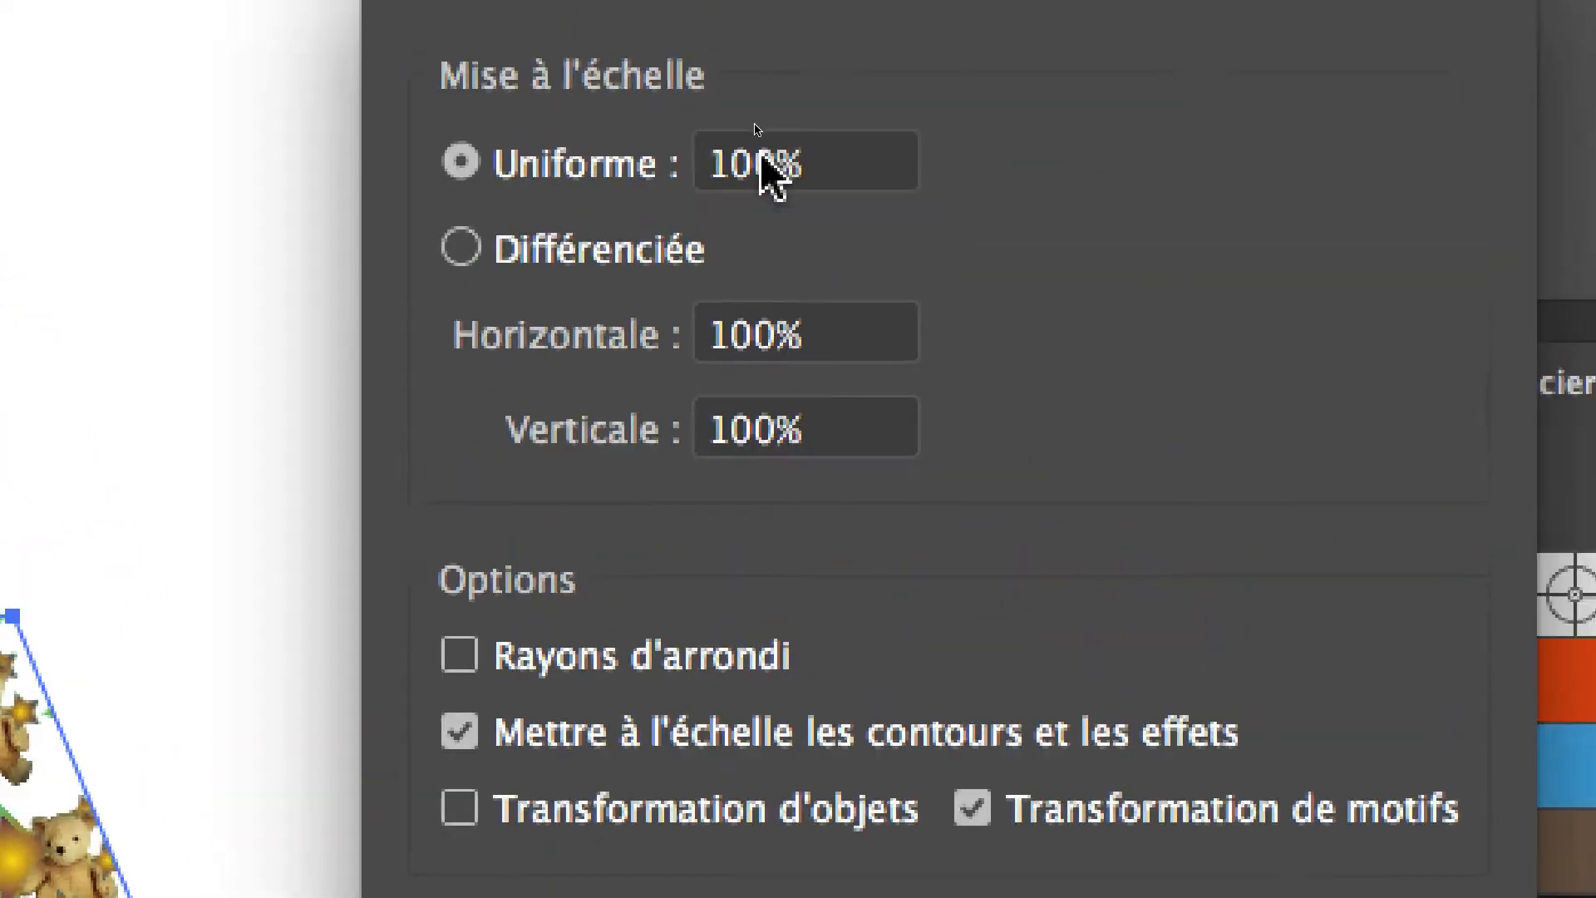
- Try uniform scales of 200% and 50% on the polygon's pattern
{"action": "left_click", "coordinate": [753, 65]}
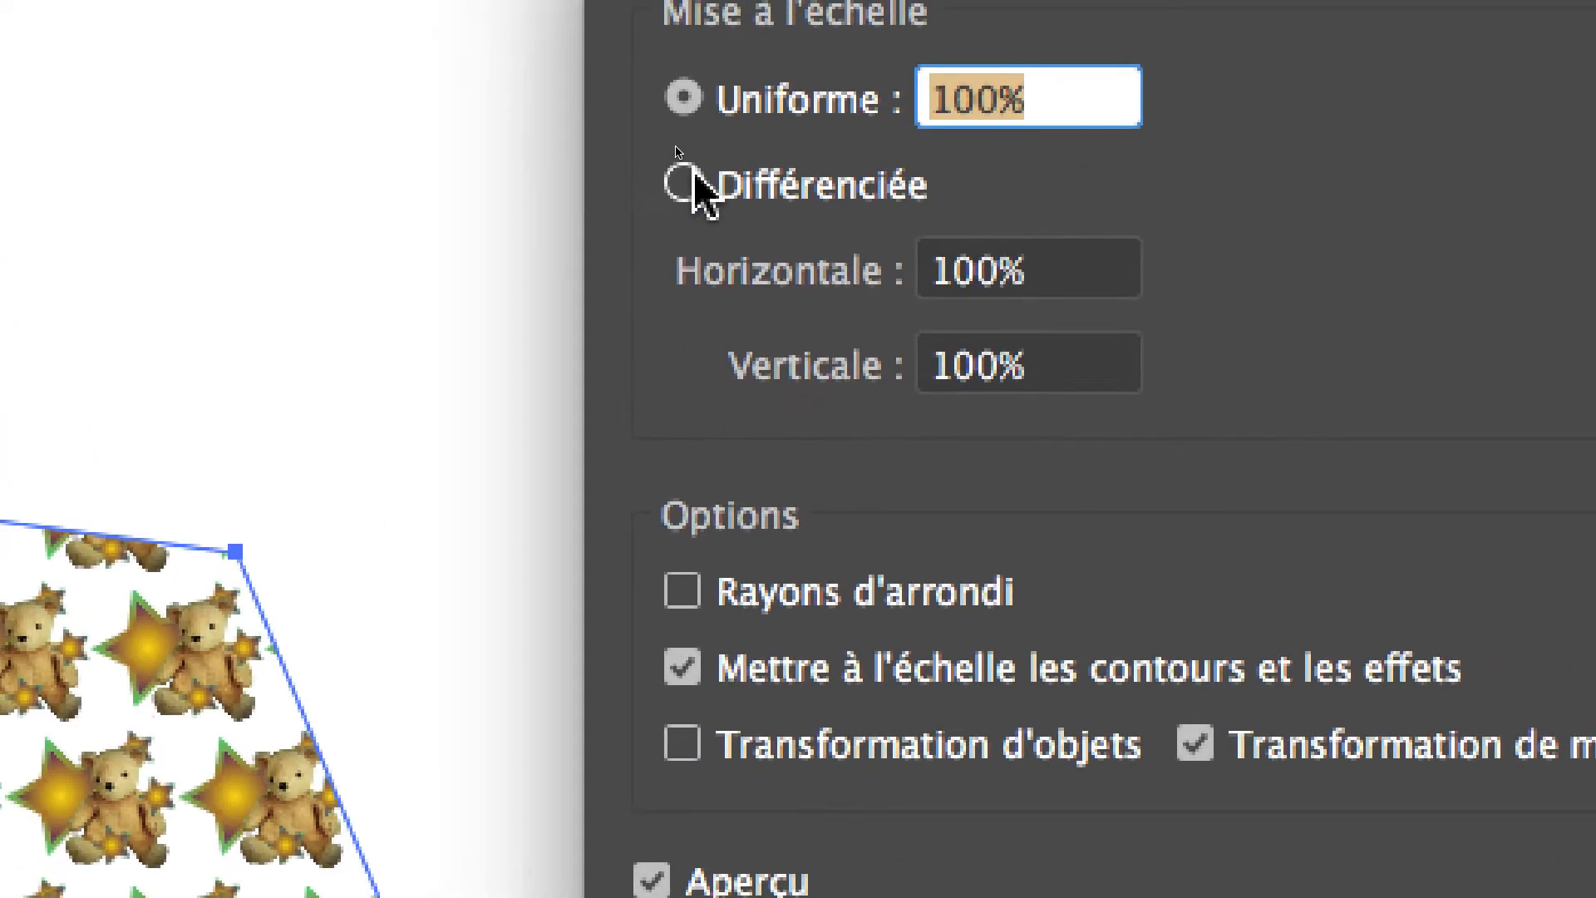
{"action": "type", "text": "200"}
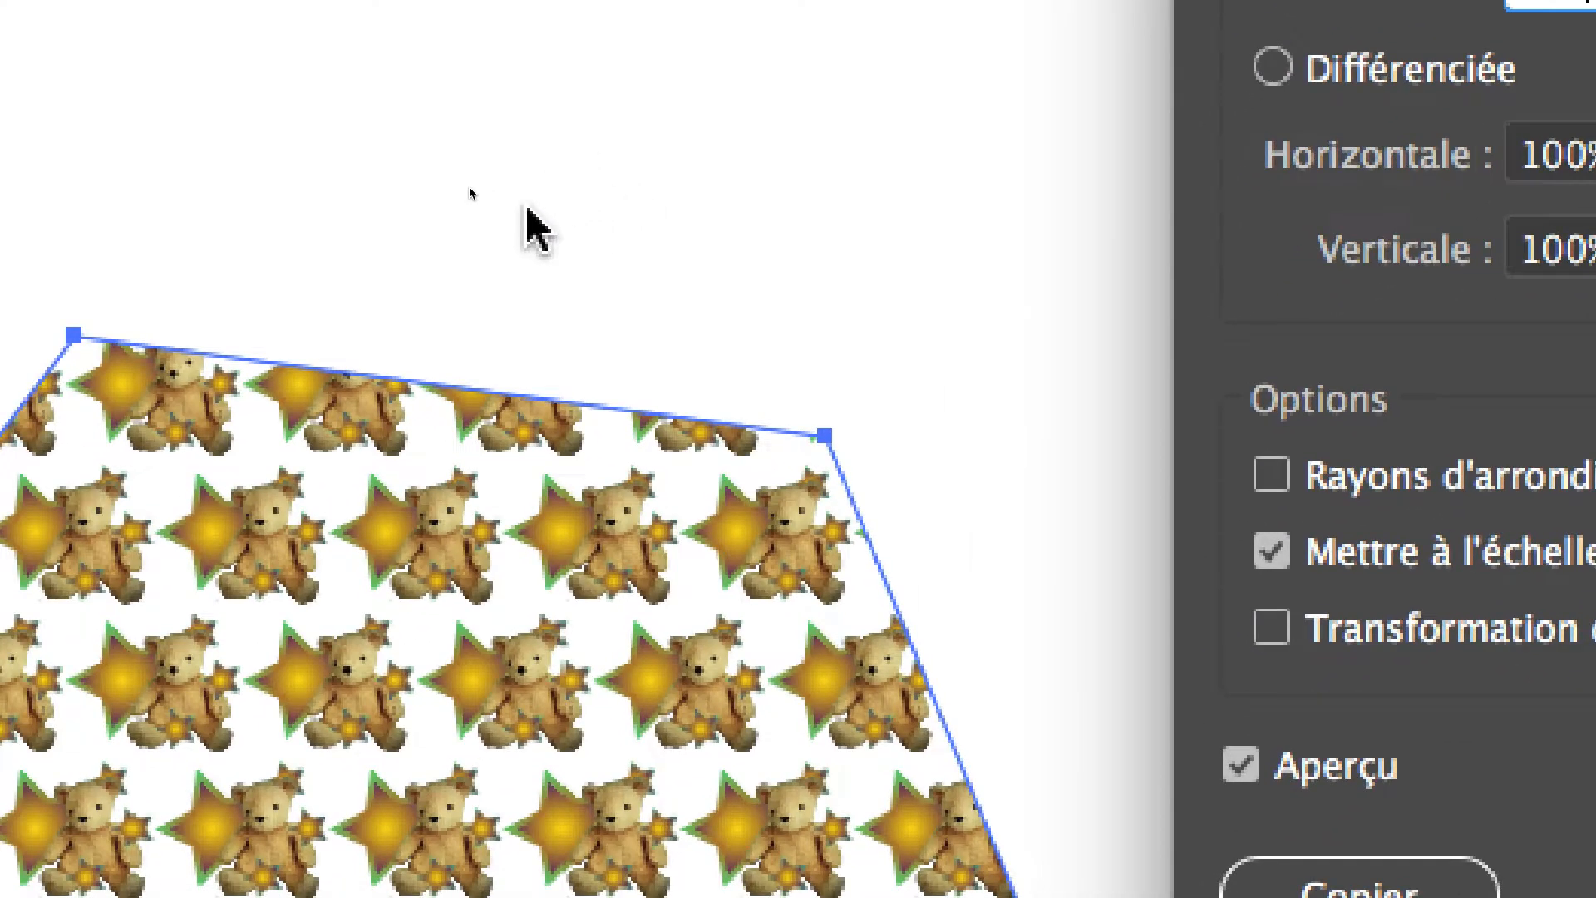
{"action": "key", "text": "Tab"}
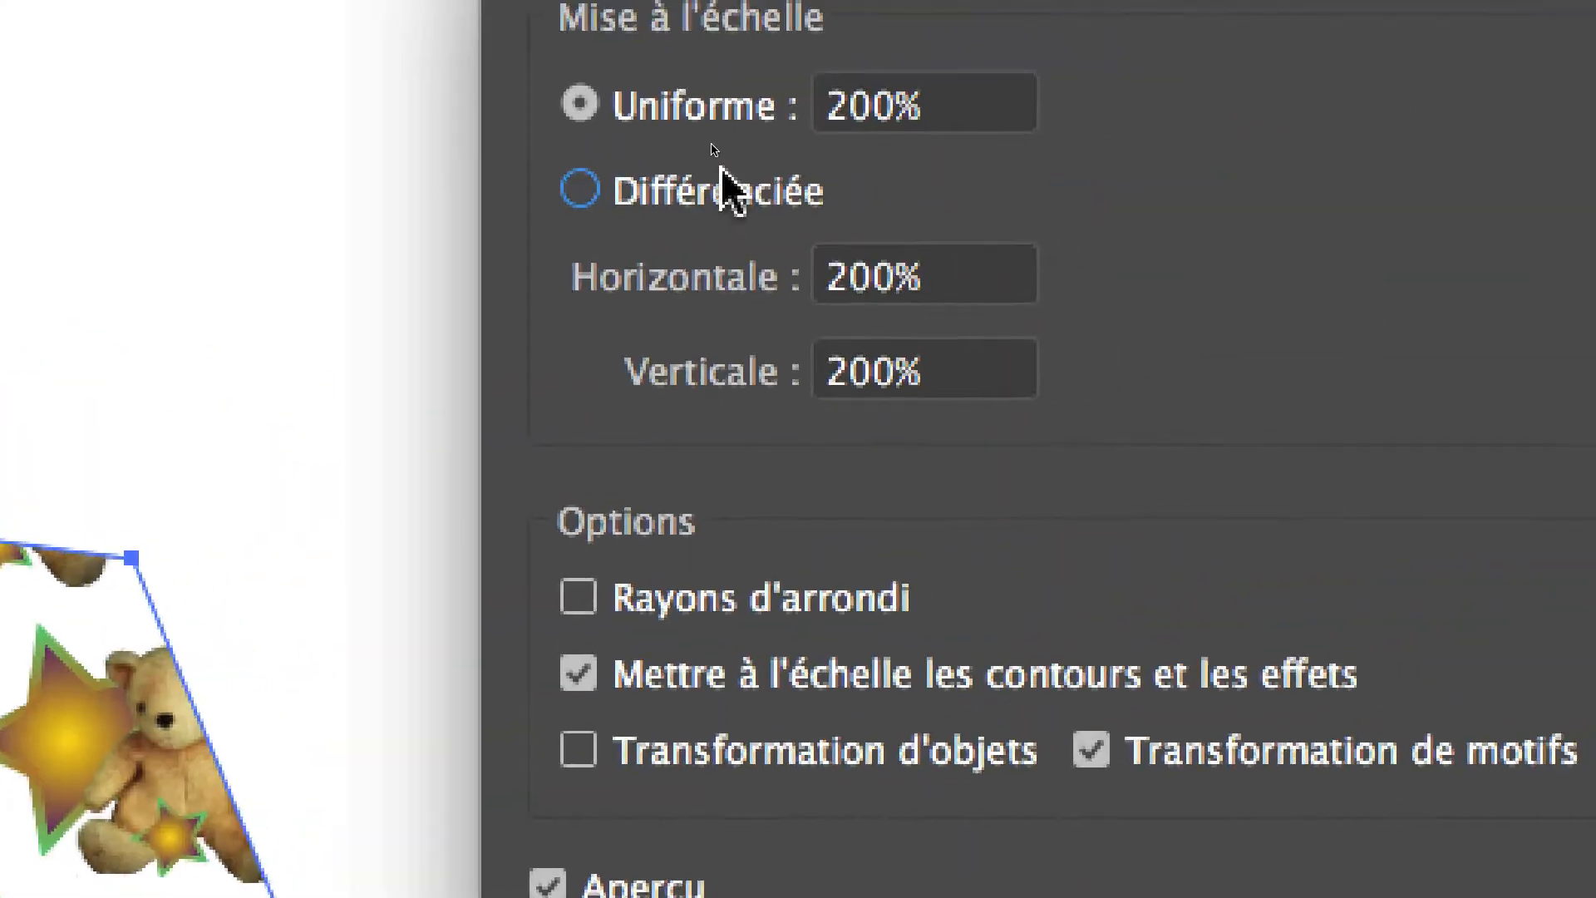
{"action": "left_click", "coordinate": [845, 103]}
{"action": "type", "text": "5"}
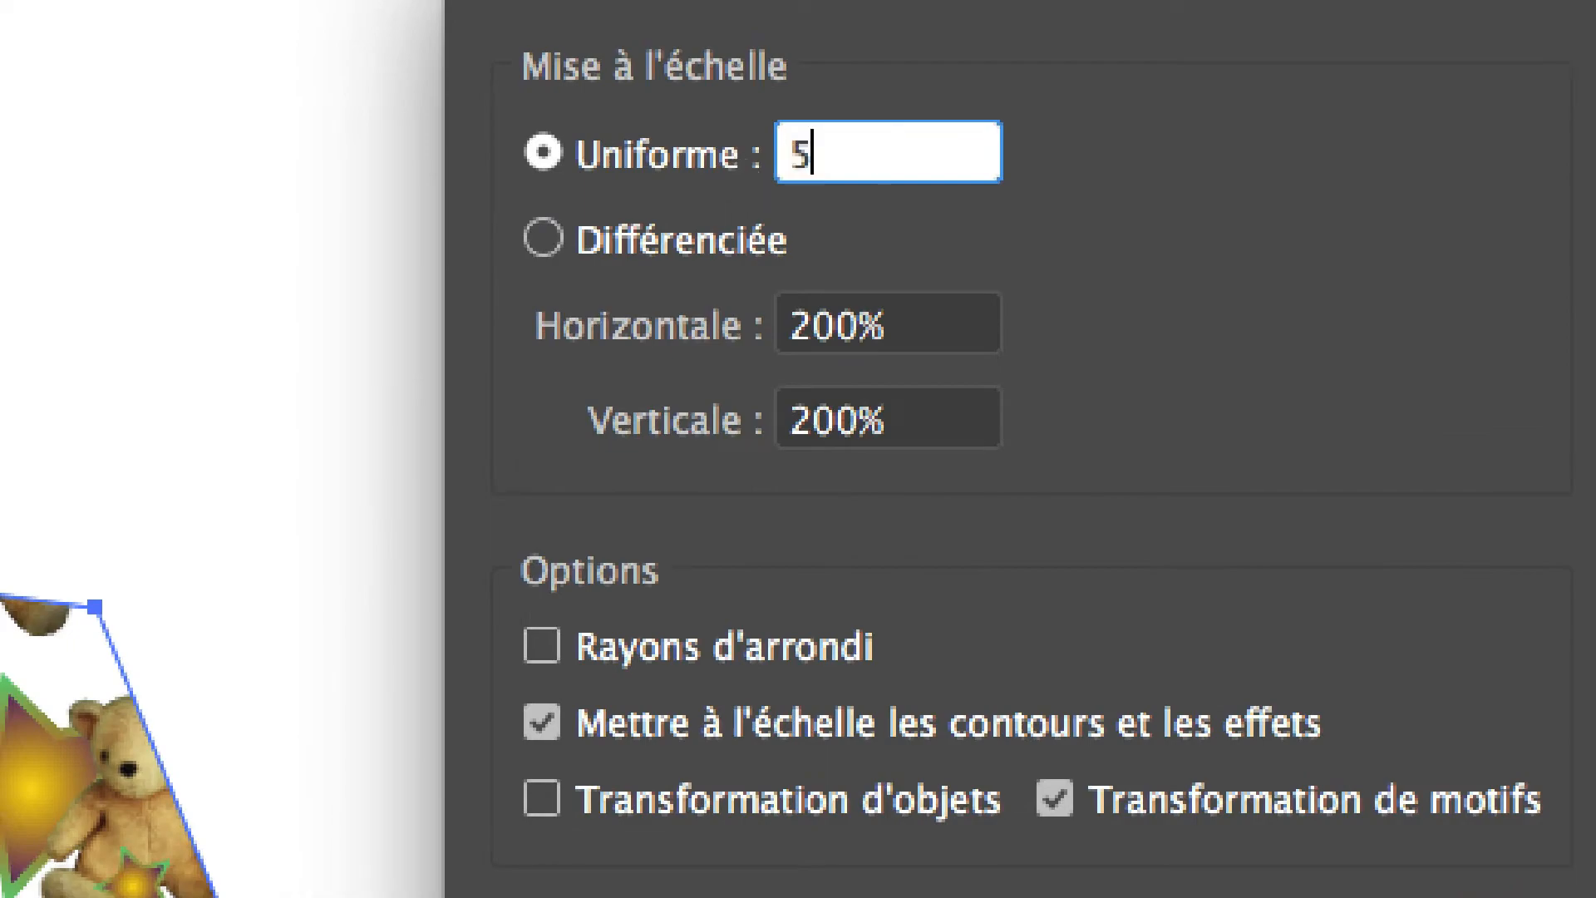
{"action": "type", "text": "0"}
{"action": "key", "text": "Tab"}
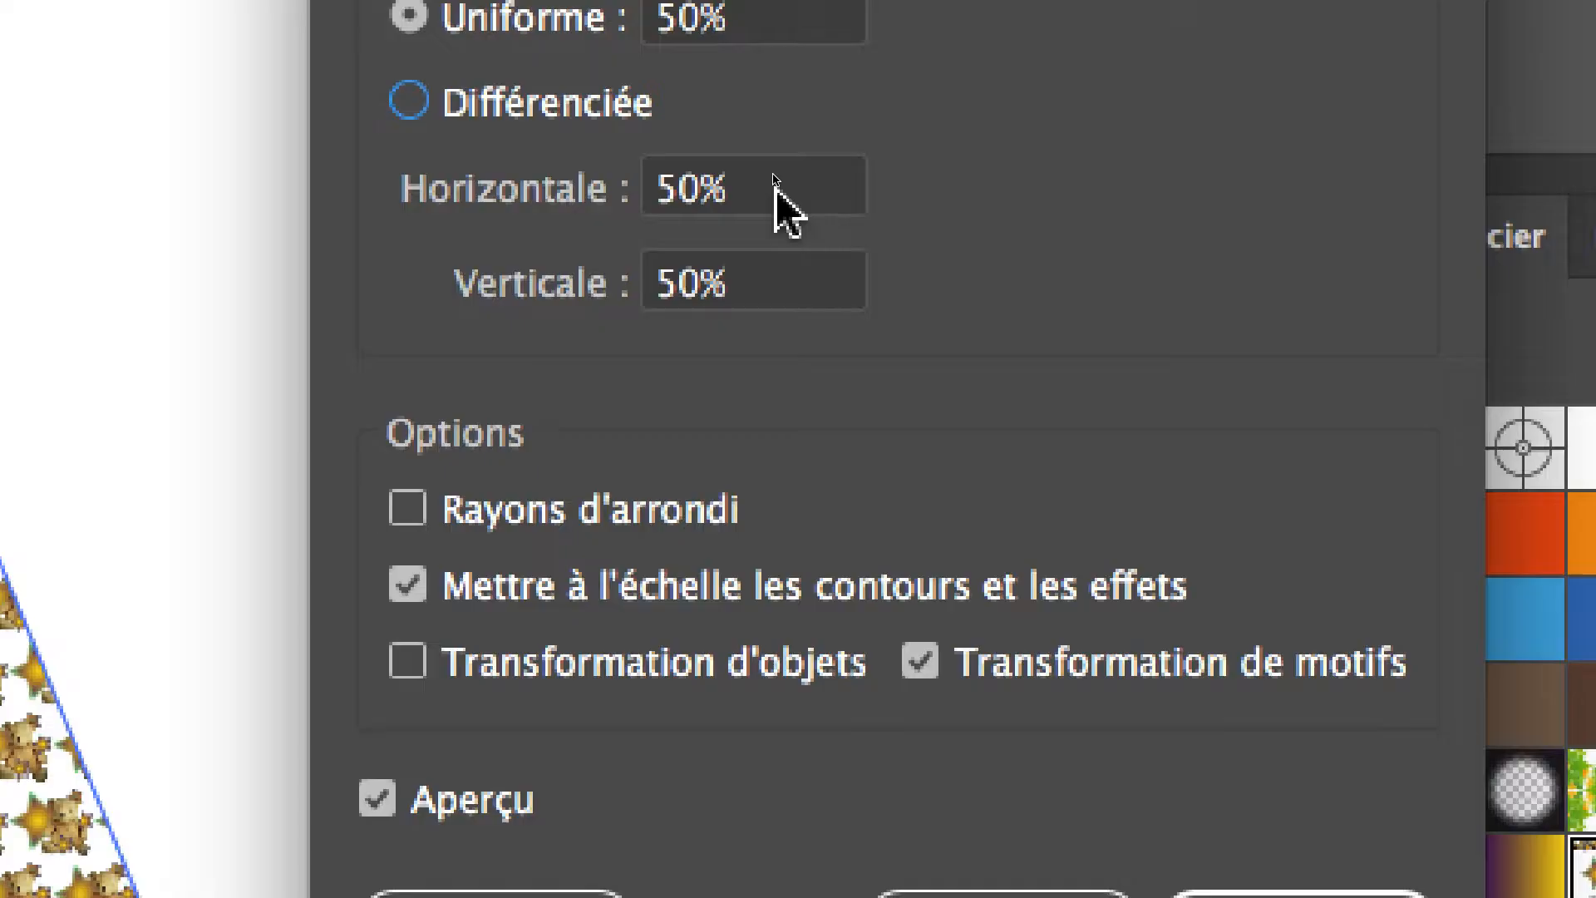
- Try a non-uniform pattern scale with the horizontal value set to 200%
{"action": "left_click_drag", "start_coordinate": [774, 189], "coordinate": [735, 187]}
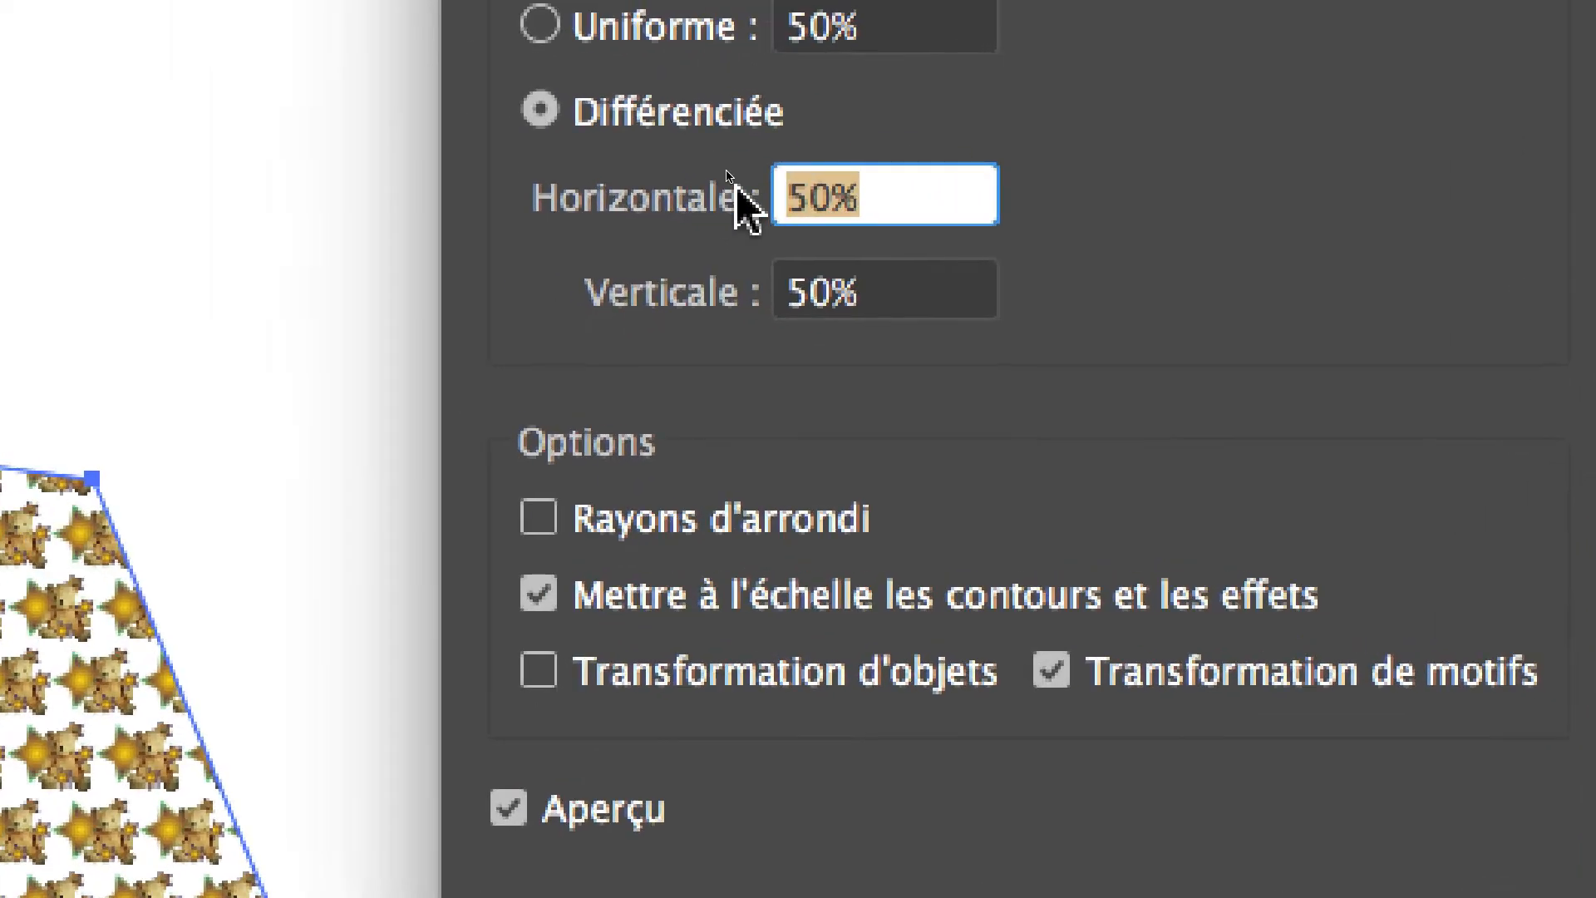
{"action": "type", "text": "200"}
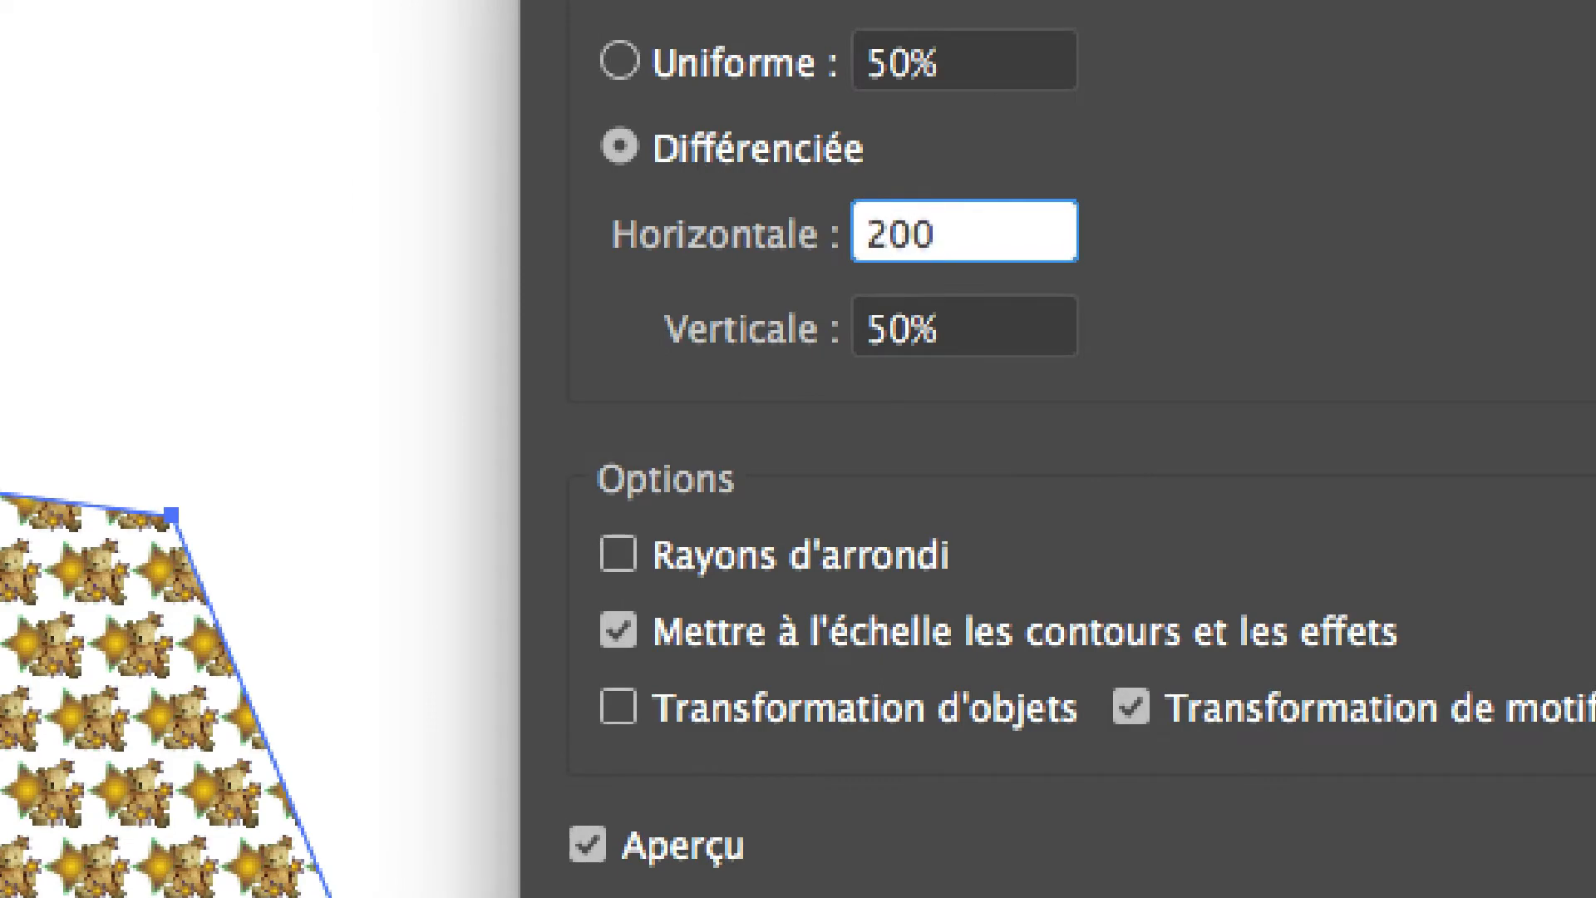
{"action": "key", "text": "Tab"}
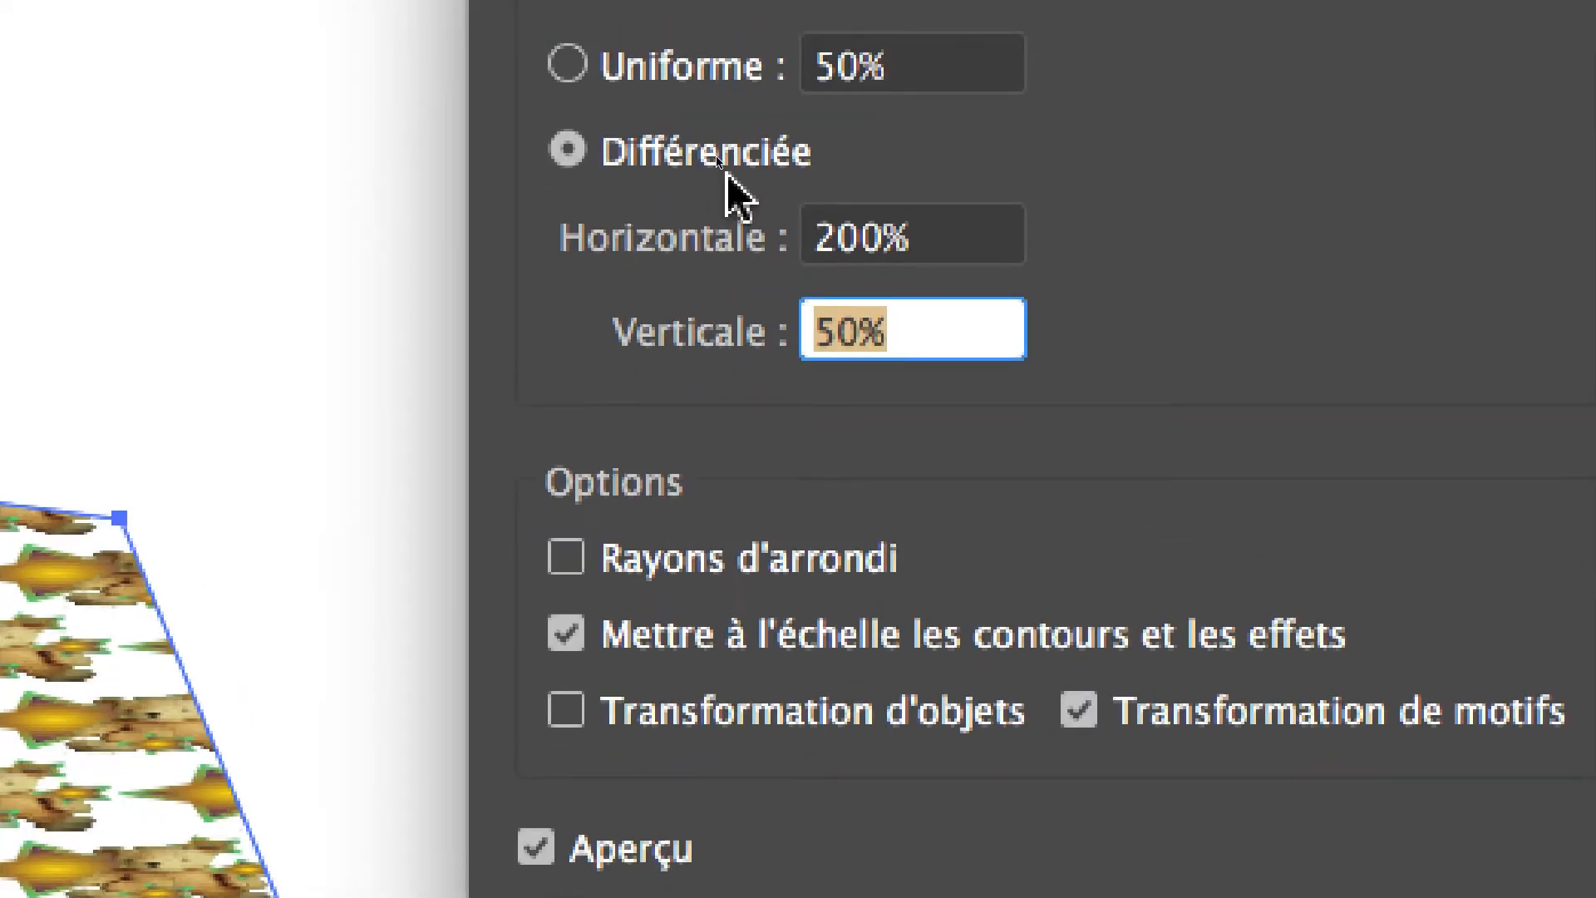
- Scale the polygon's pattern uniformly to 200% and apply the change
{"action": "left_click", "coordinate": [786, 65]}
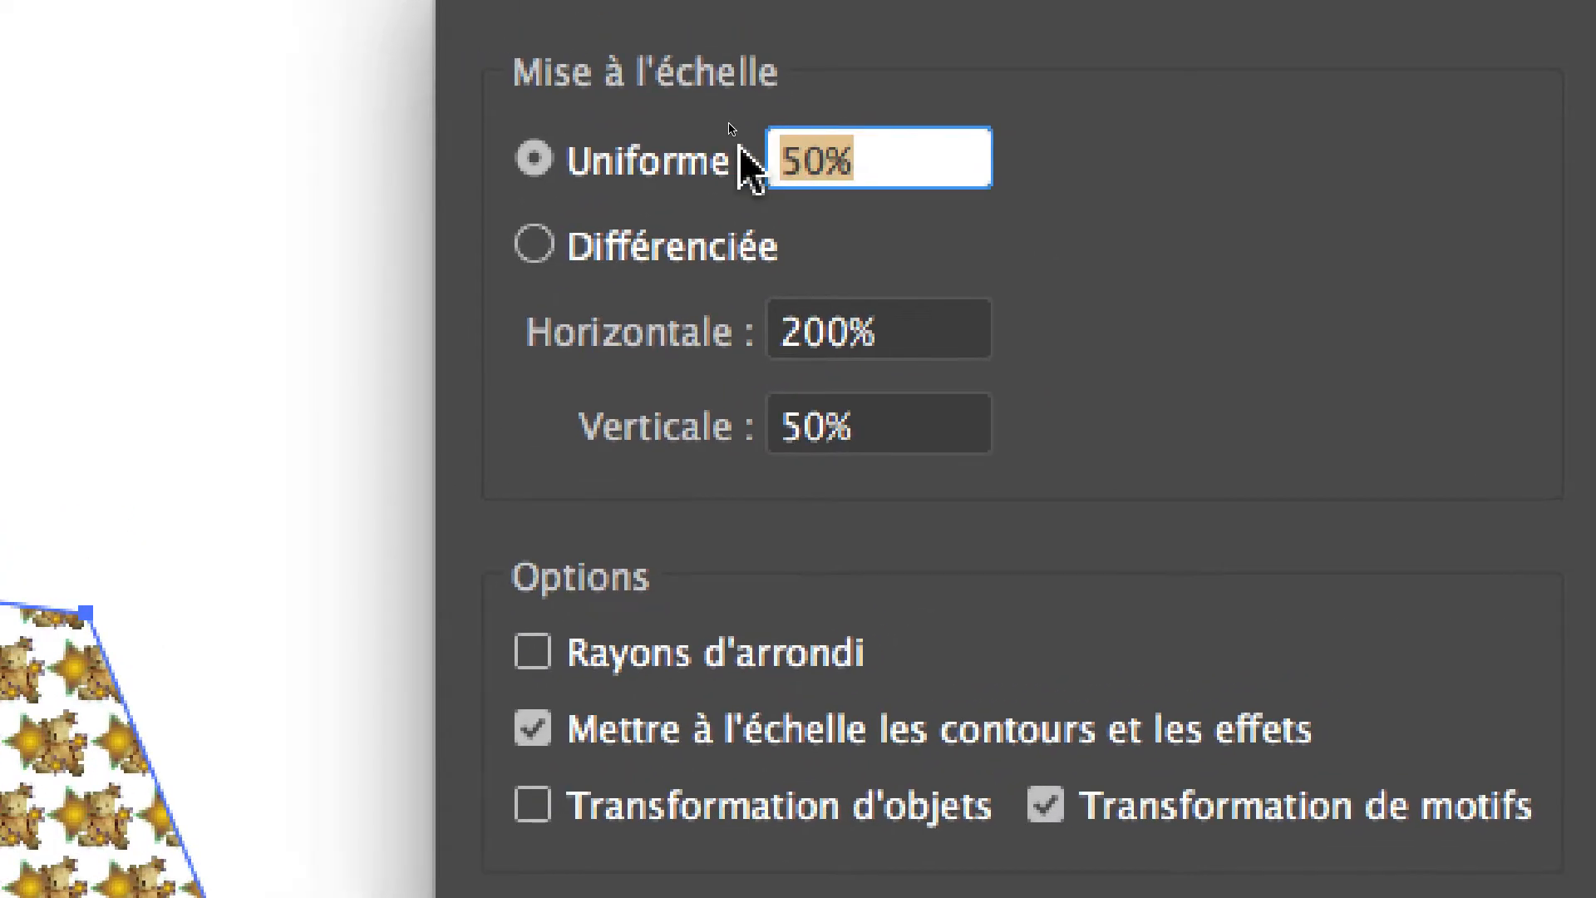
{"action": "type", "text": "200"}
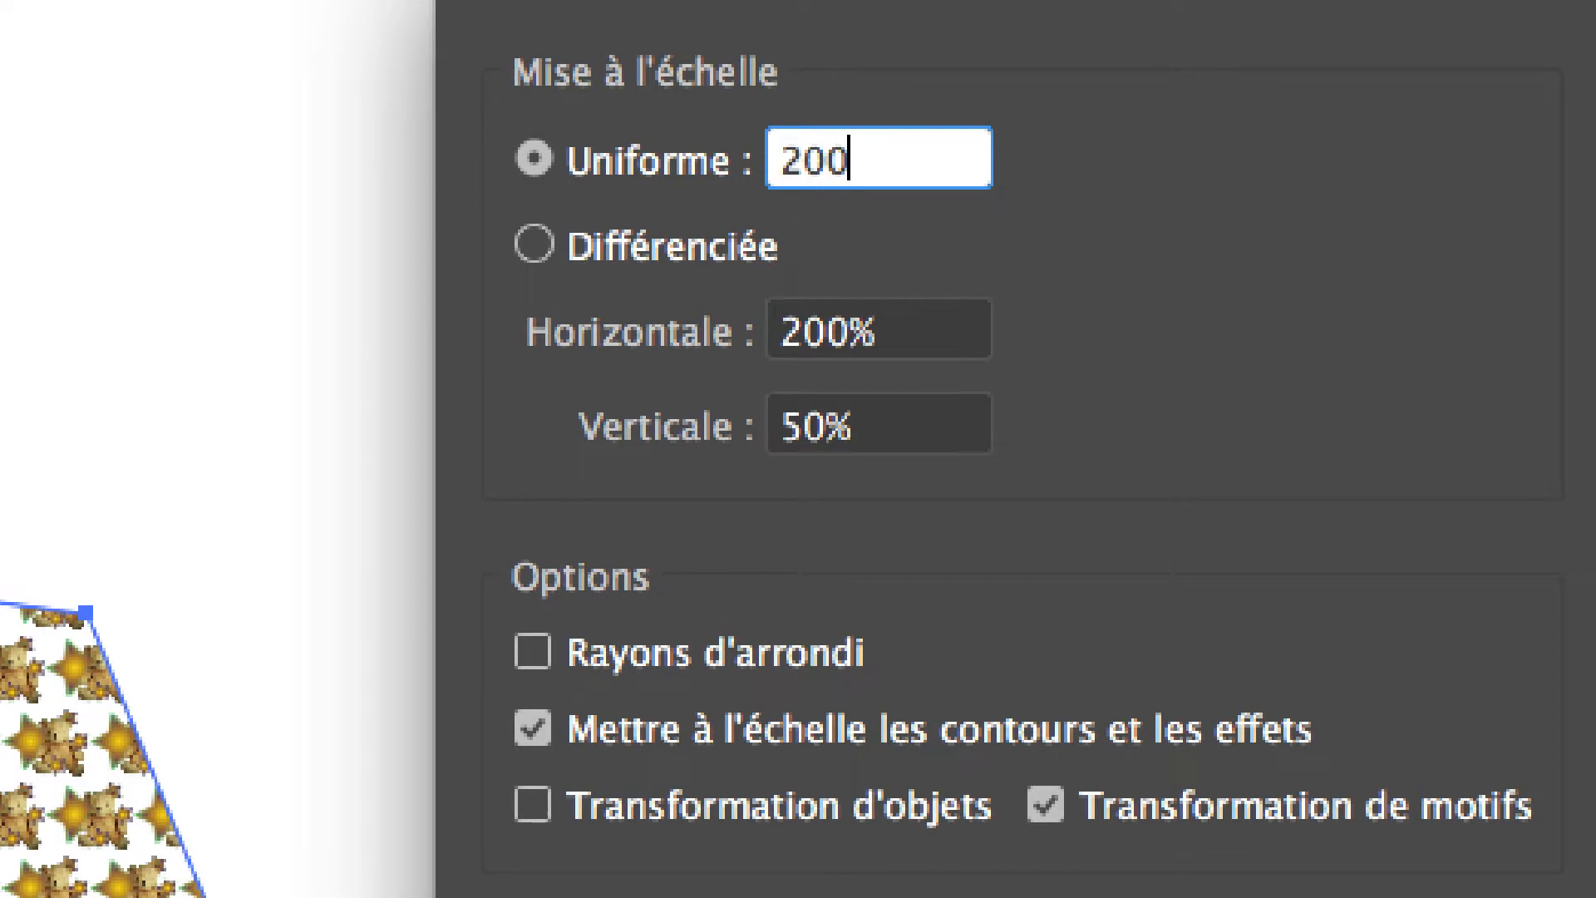
{"action": "key", "text": "Tab"}
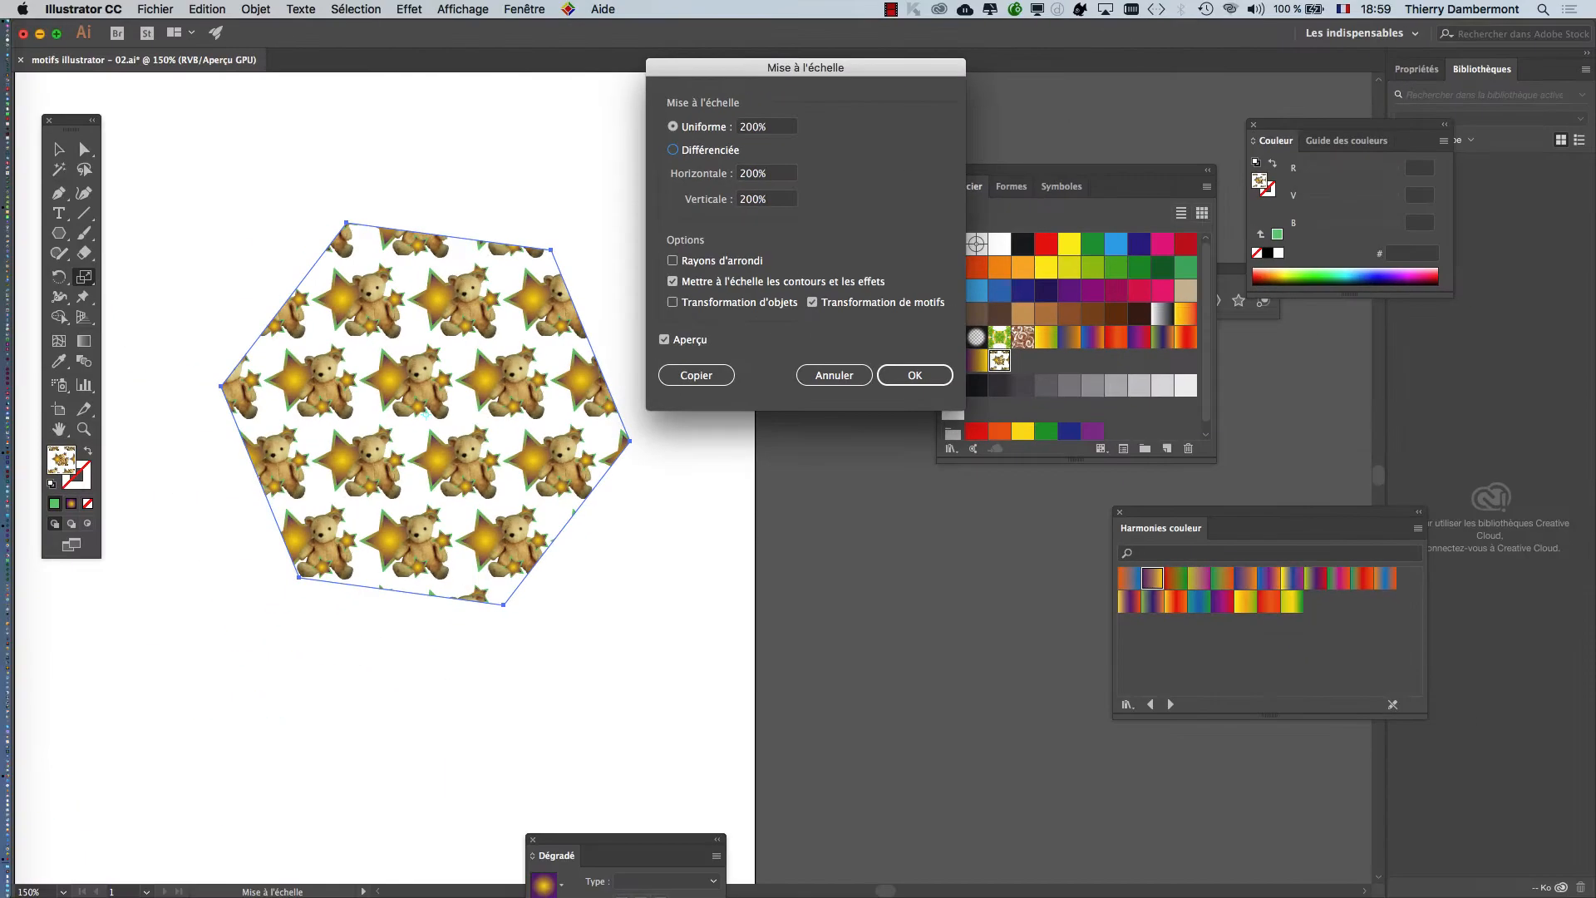
{"action": "left_click_drag", "start_coordinate": [805, 67], "coordinate": [905, 107]}
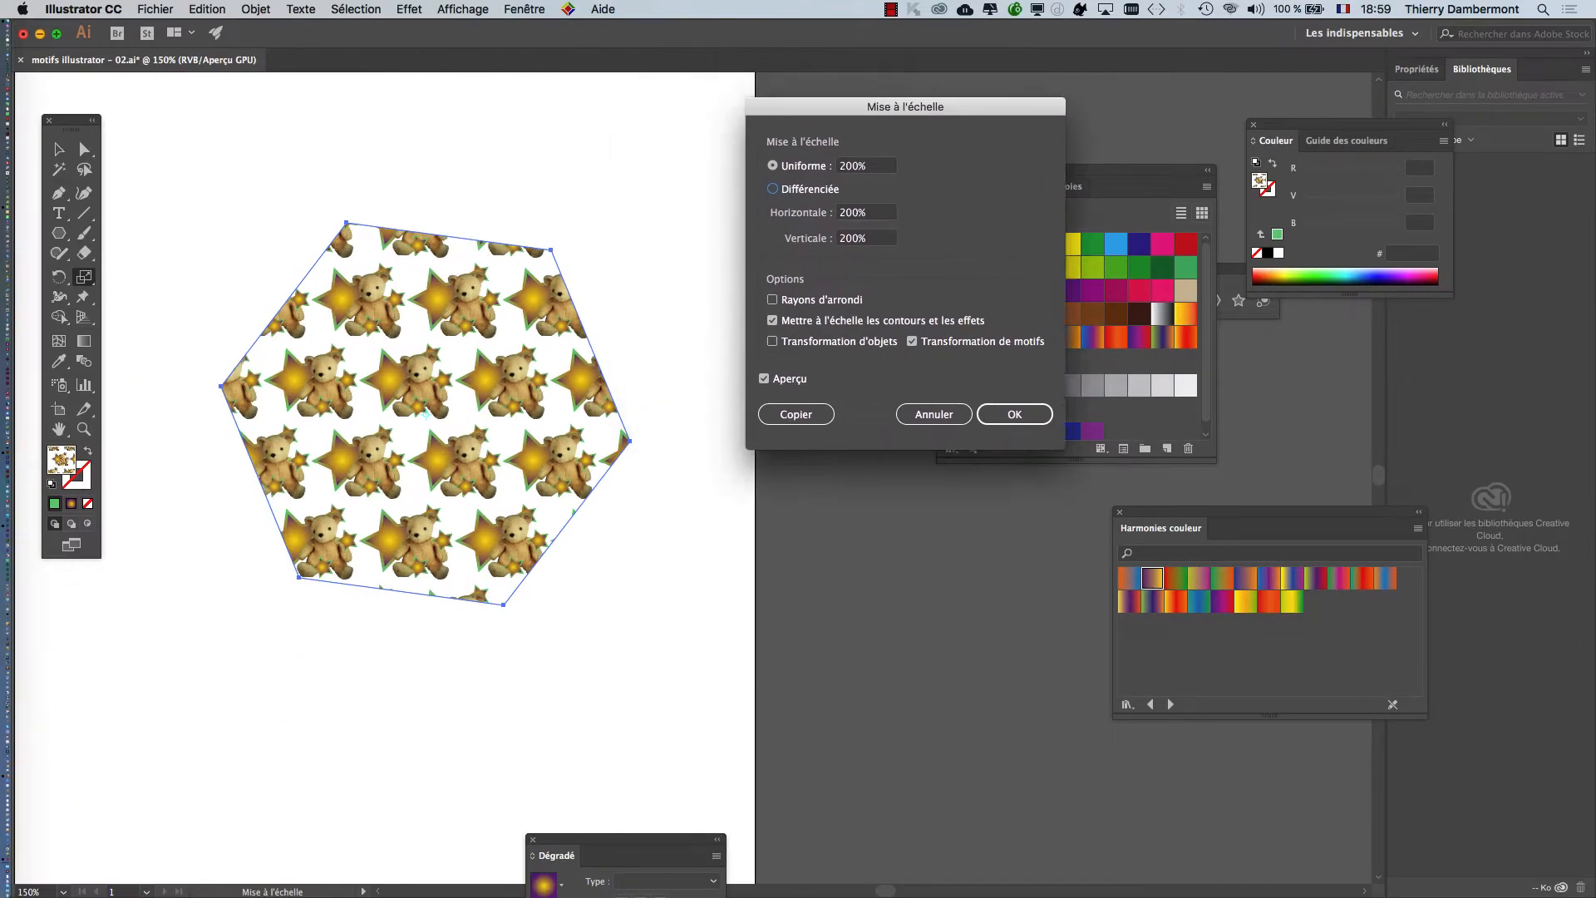
{"action": "left_click", "coordinate": [1015, 414]}
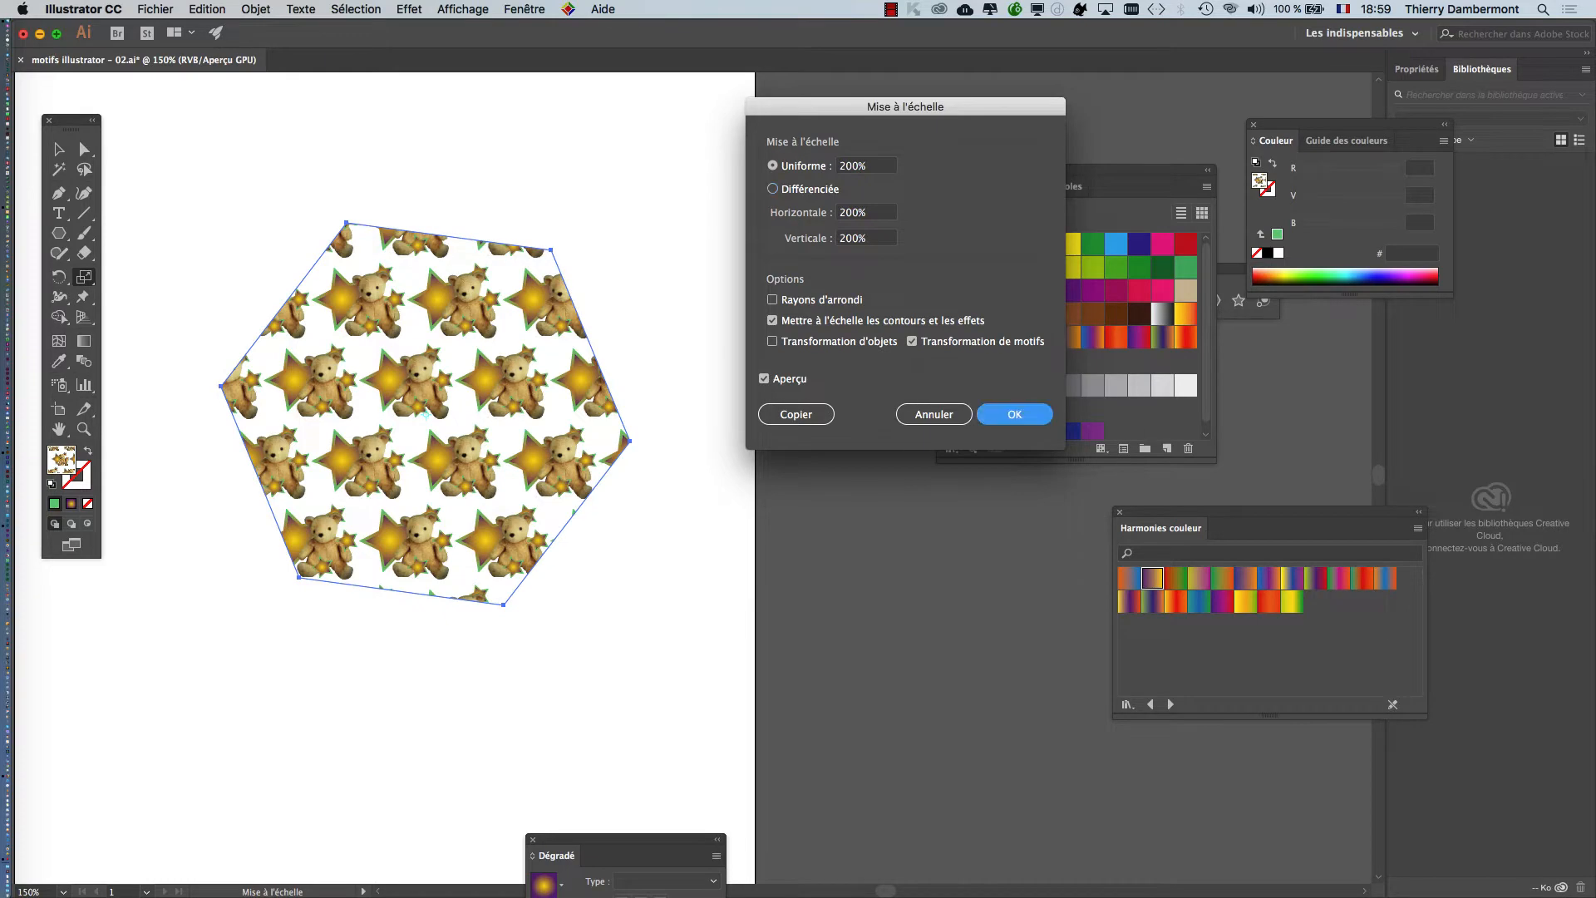
- Move the Dégradé panel off the enlarged polygon so that it no longer covers the artwork
{"action": "key", "text": "super+plus"}
{"action": "key", "text": "super+plus"}
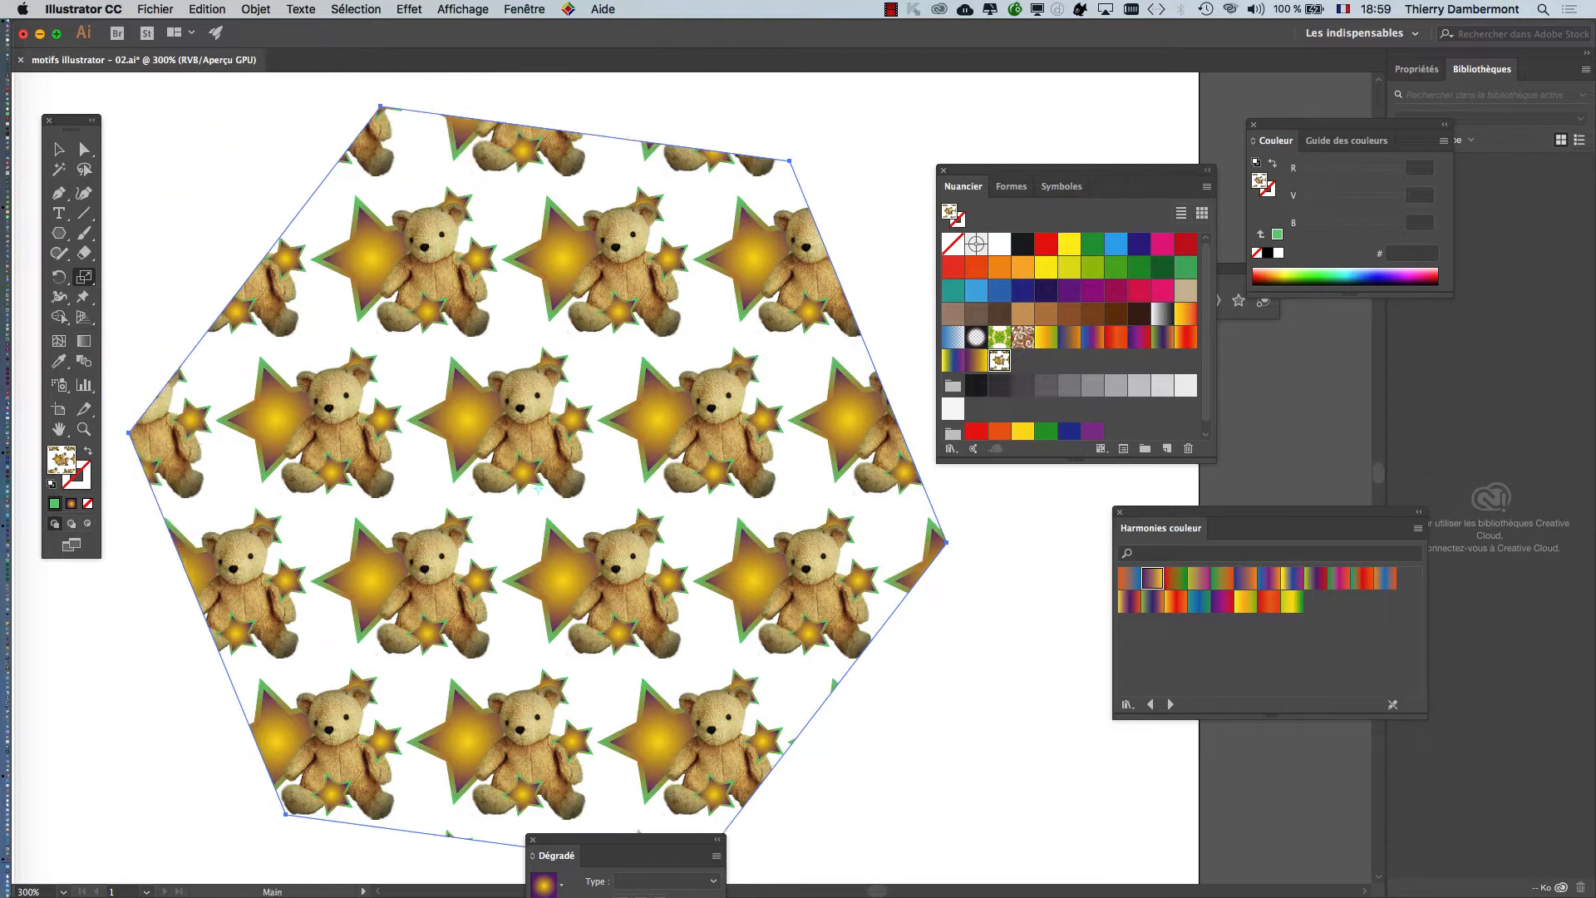
{"action": "left_click_drag", "start_coordinate": [692, 472], "coordinate": [690, 473]}
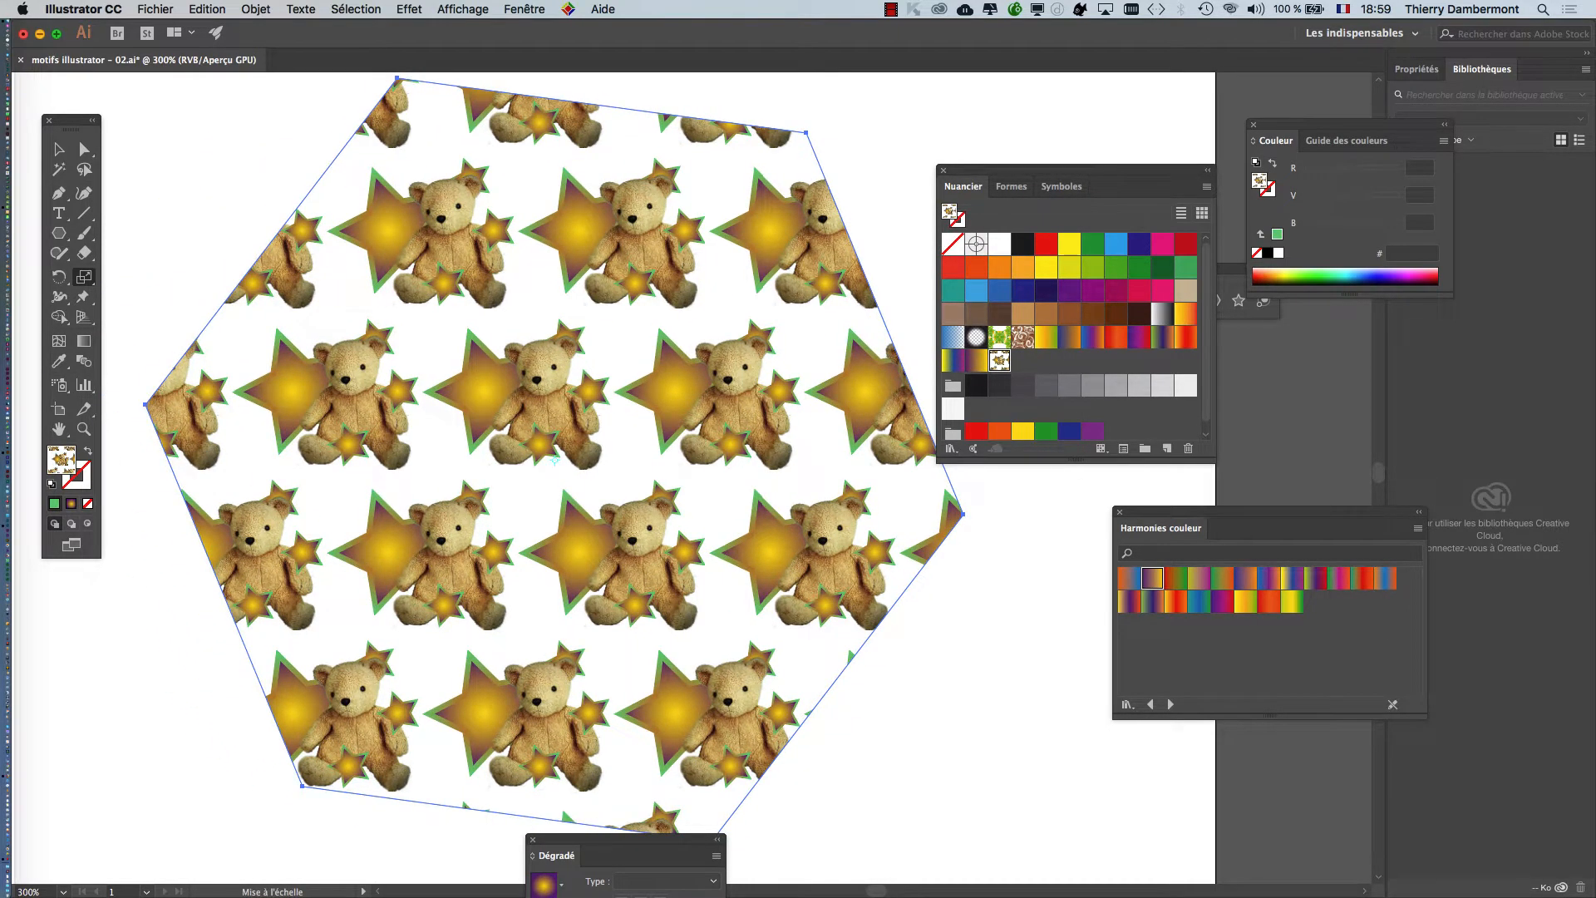
{"action": "left_click_drag", "start_coordinate": [623, 839], "coordinate": [990, 665]}
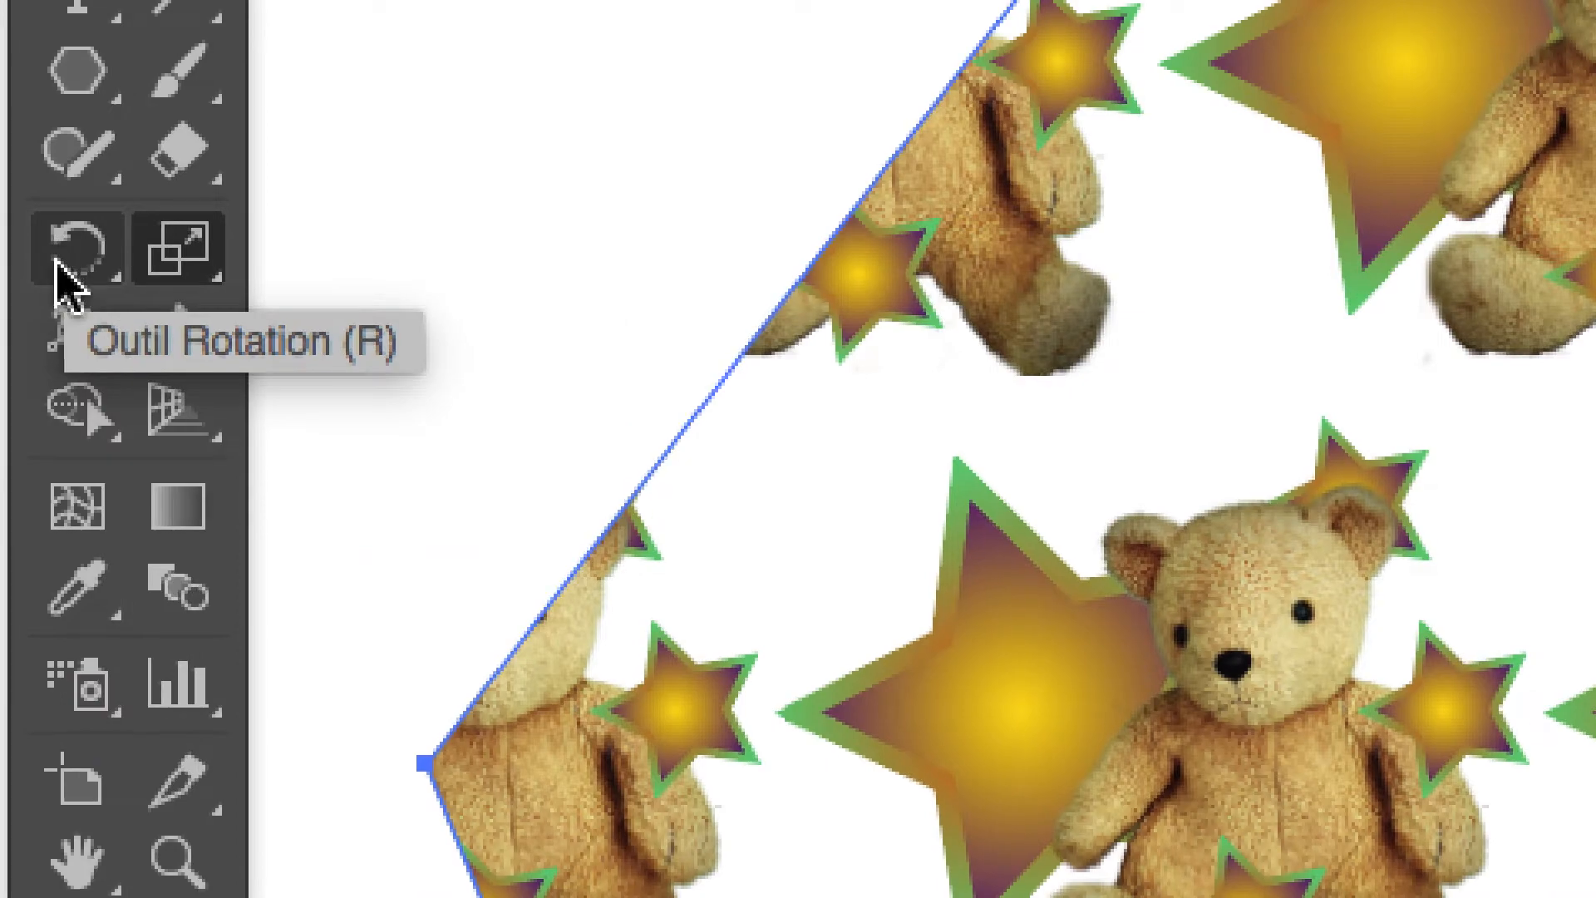
- Rotate only the pattern inside the polygon by 28°, leaving object transformation off, and apply it
{"action": "double_click", "coordinate": [58, 262]}
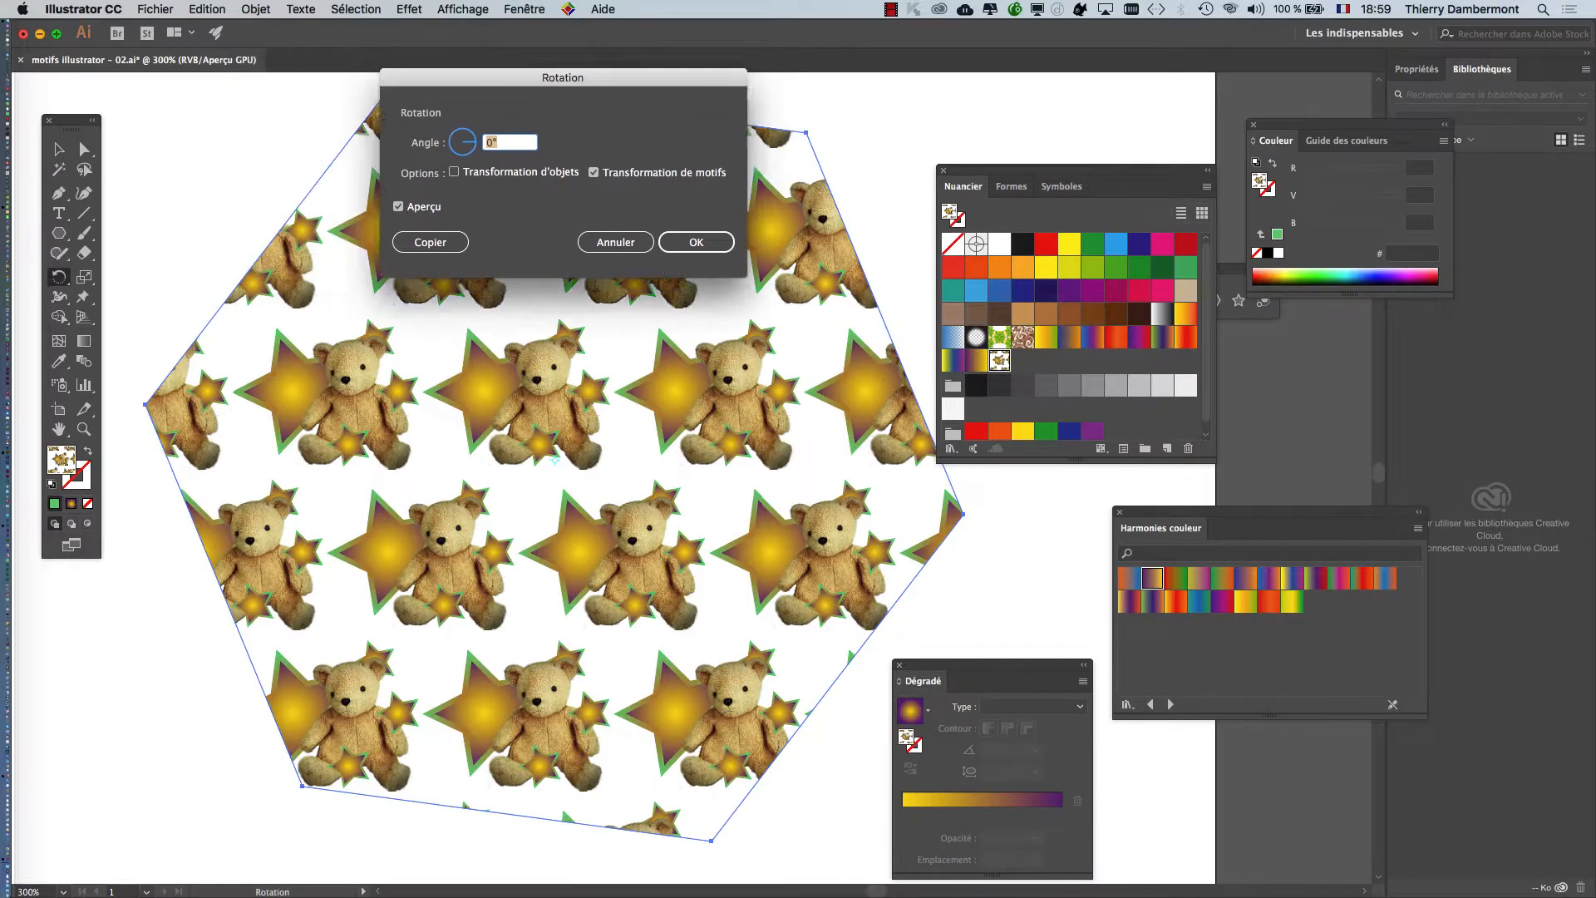
{"action": "left_click_drag", "start_coordinate": [563, 77], "coordinate": [810, 136]}
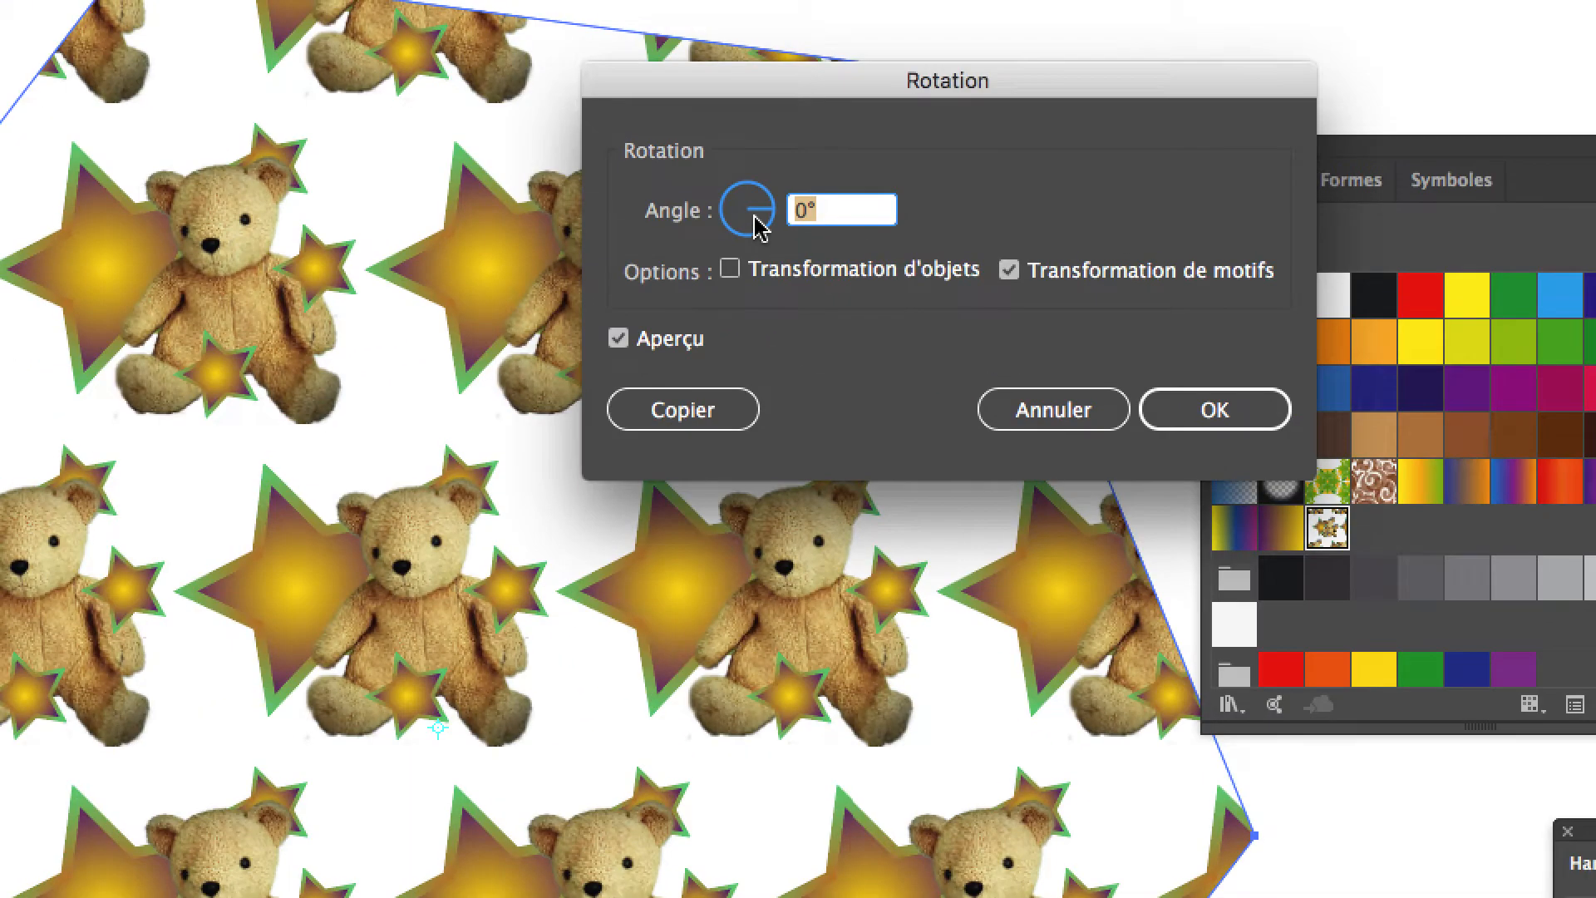
{"action": "left_click_drag", "start_coordinate": [594, 154], "coordinate": [599, 138]}
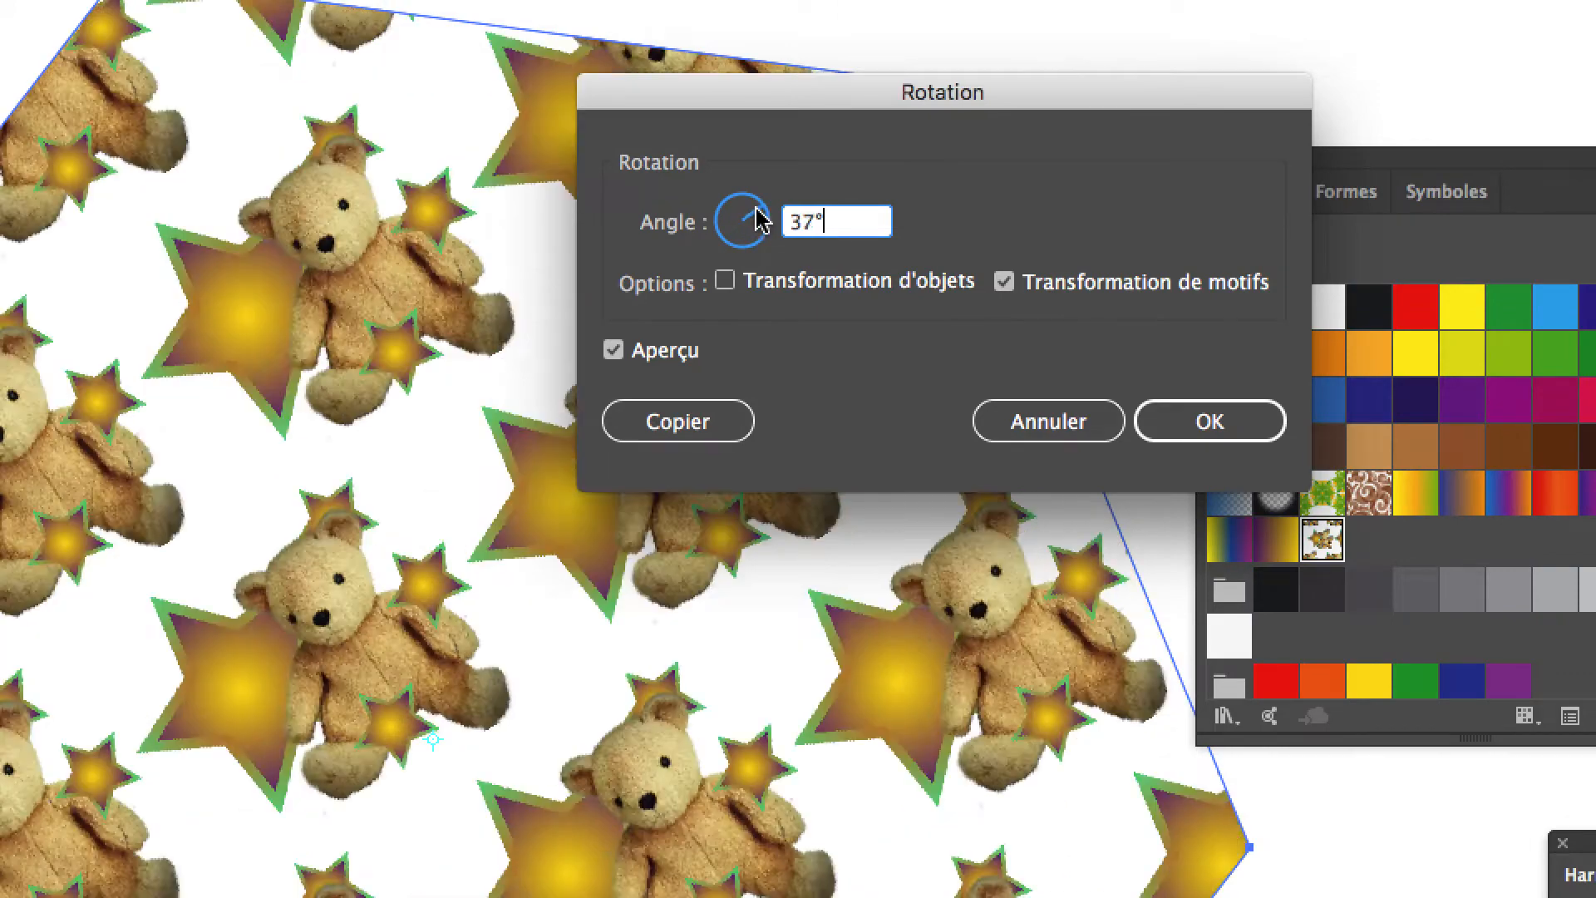
{"action": "mouse_move", "coordinate": [757, 209]}
{"action": "left_mouse_down"}
{"action": "mouse_move", "coordinate": [763, 226]}
{"action": "mouse_move", "coordinate": [764, 200]}
{"action": "left_mouse_up"}
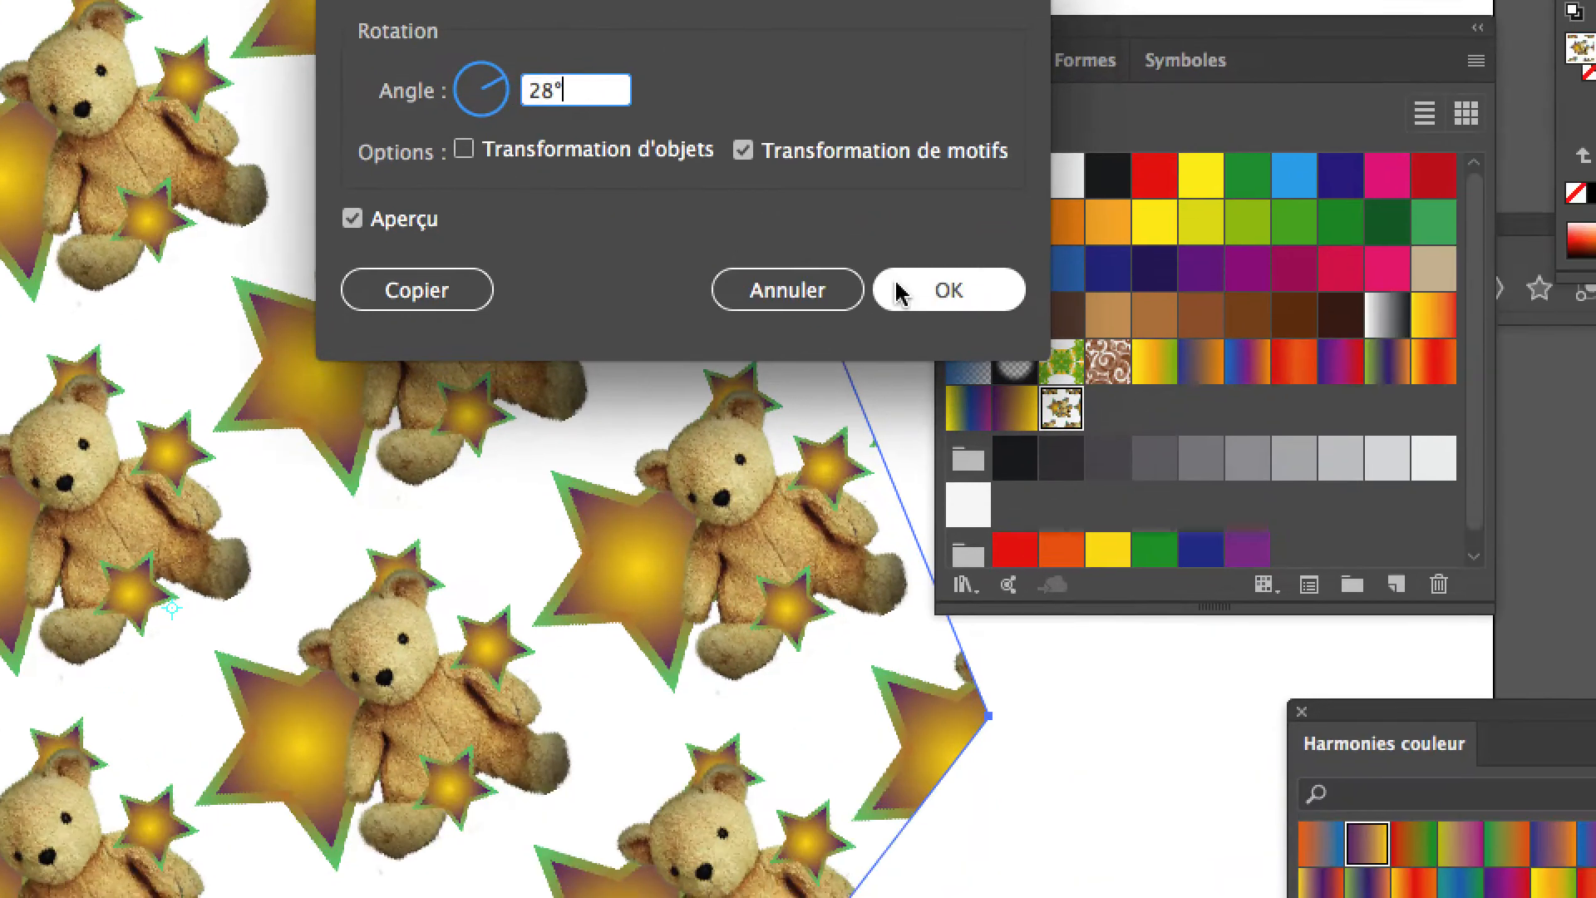
{"action": "left_click", "coordinate": [900, 291]}
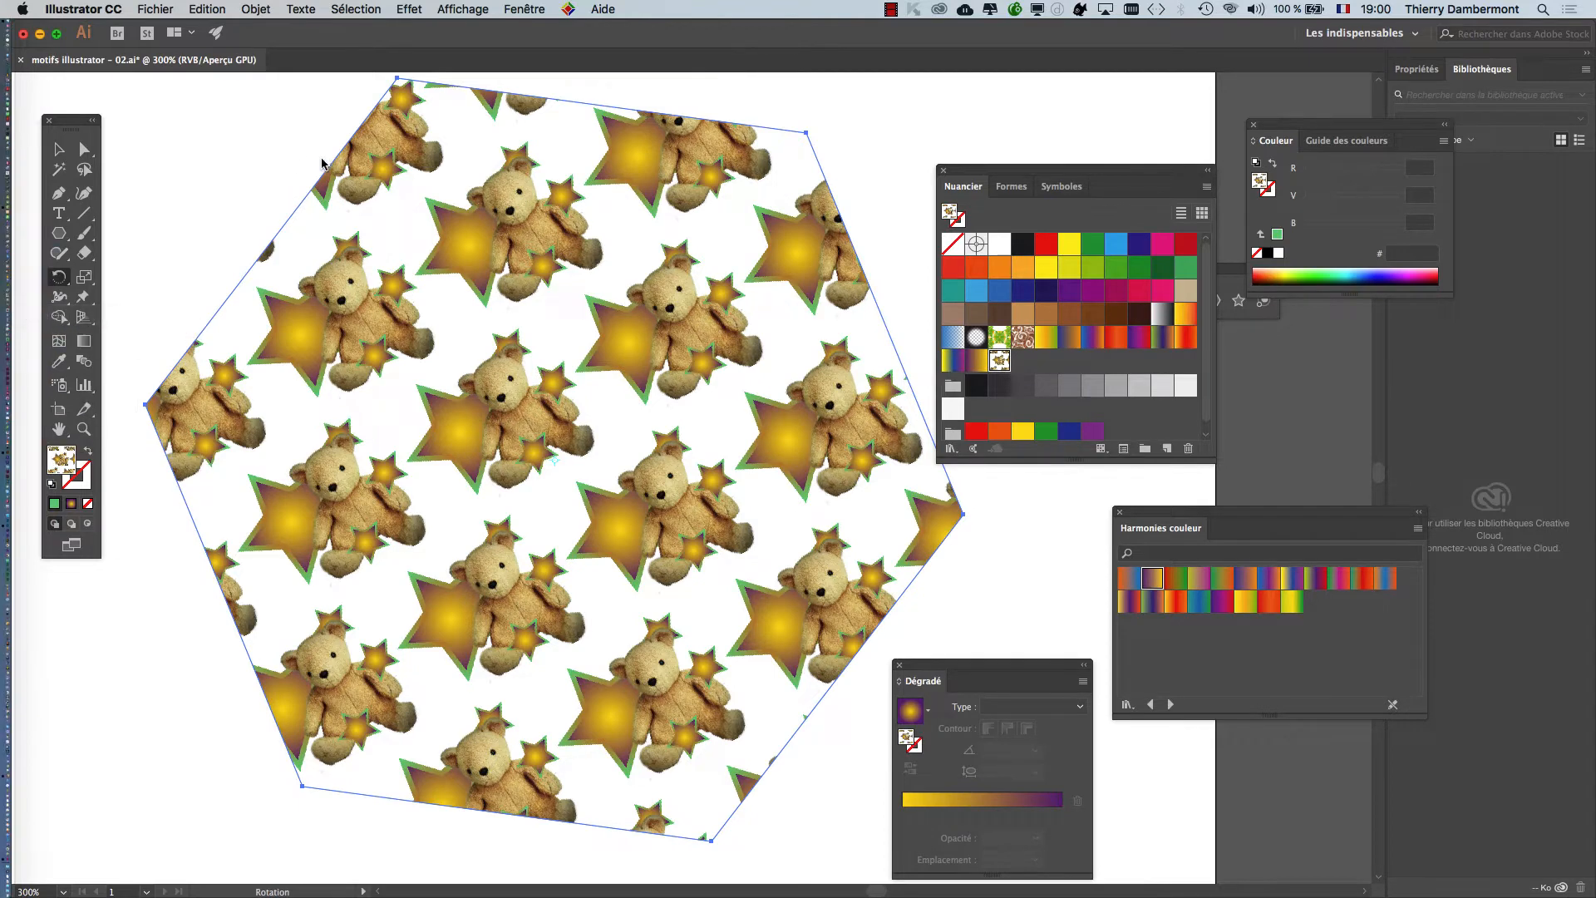
- Preview a Move transformation of only the polygon's pattern and cancel it
{"action": "left_click_drag", "start_coordinate": [383, 172], "coordinate": [411, 336]}
{"action": "key", "text": "v"}
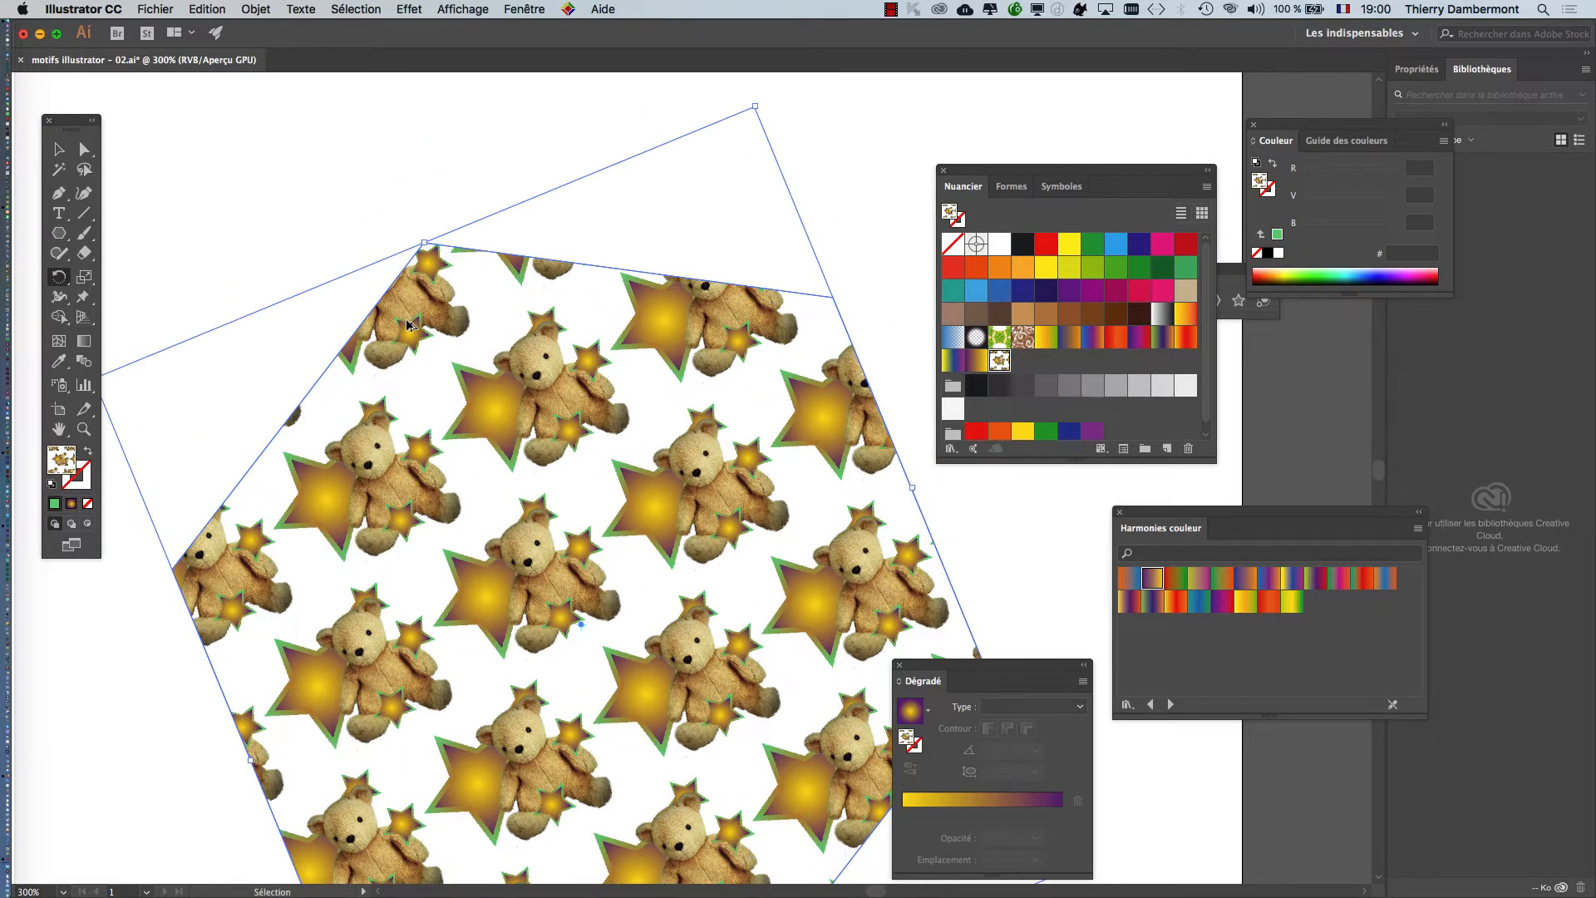
{"action": "key", "text": "r"}
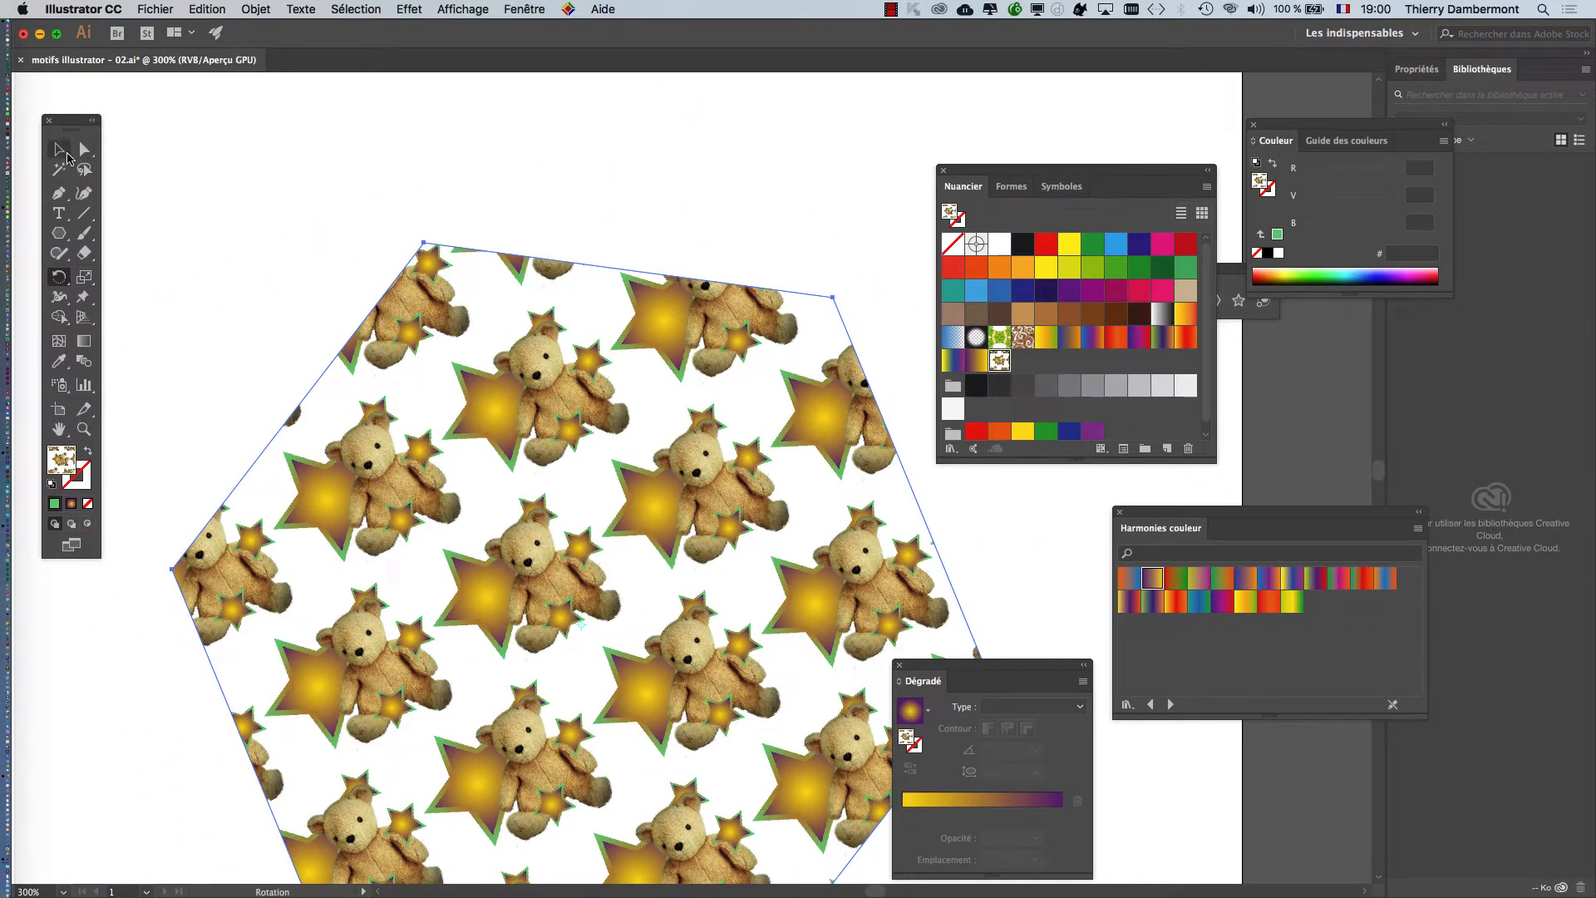
{"action": "key", "text": "super"}
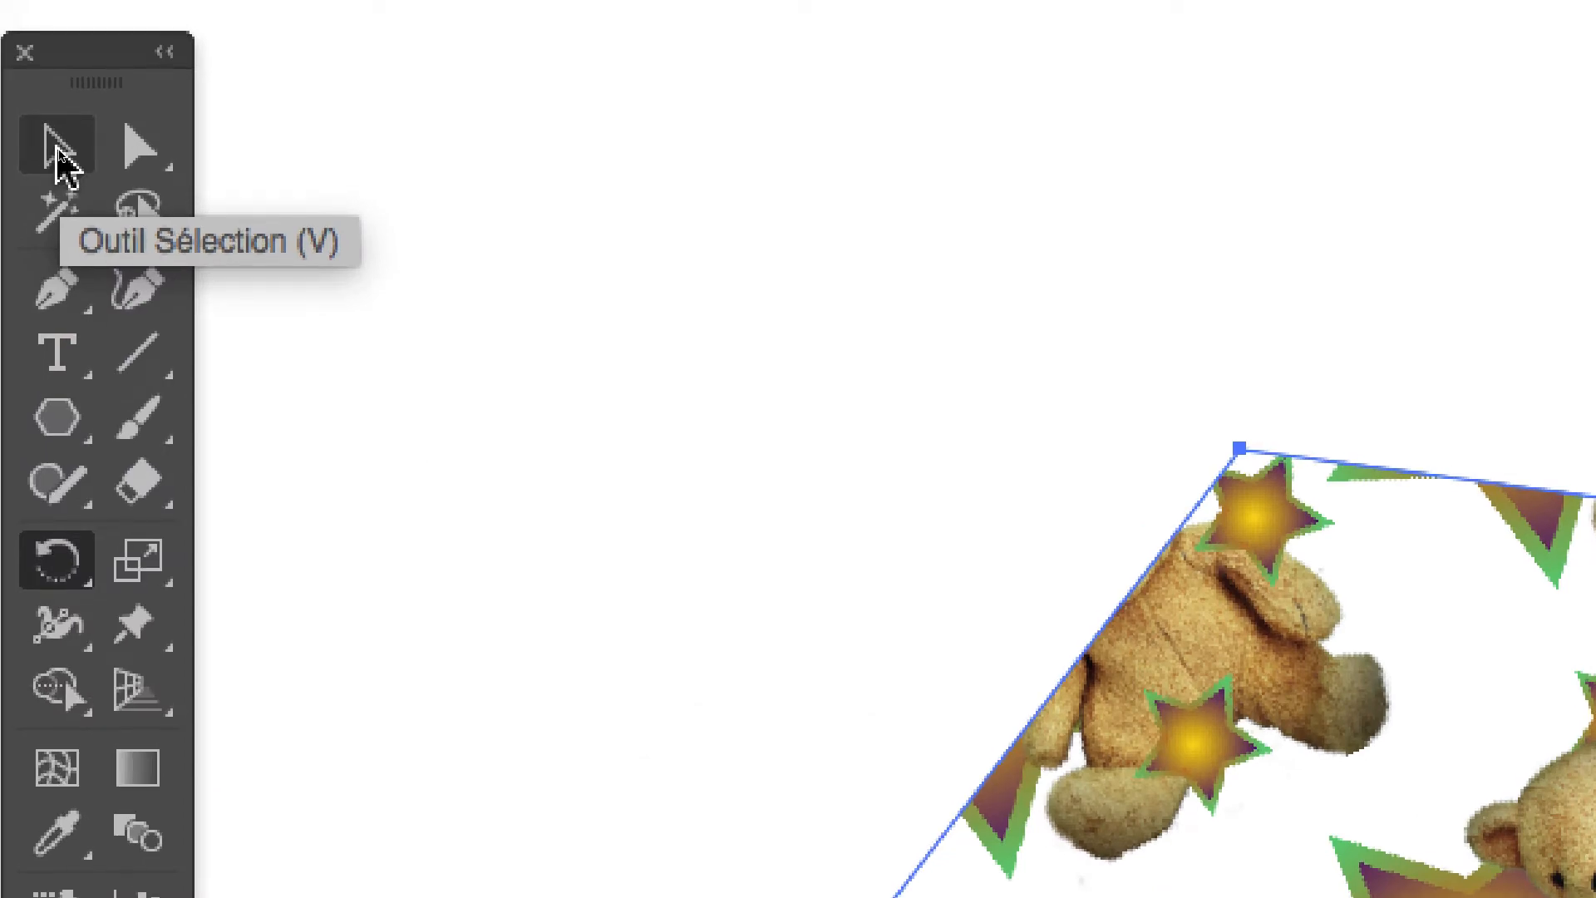
{"action": "double_click", "coordinate": [60, 159]}
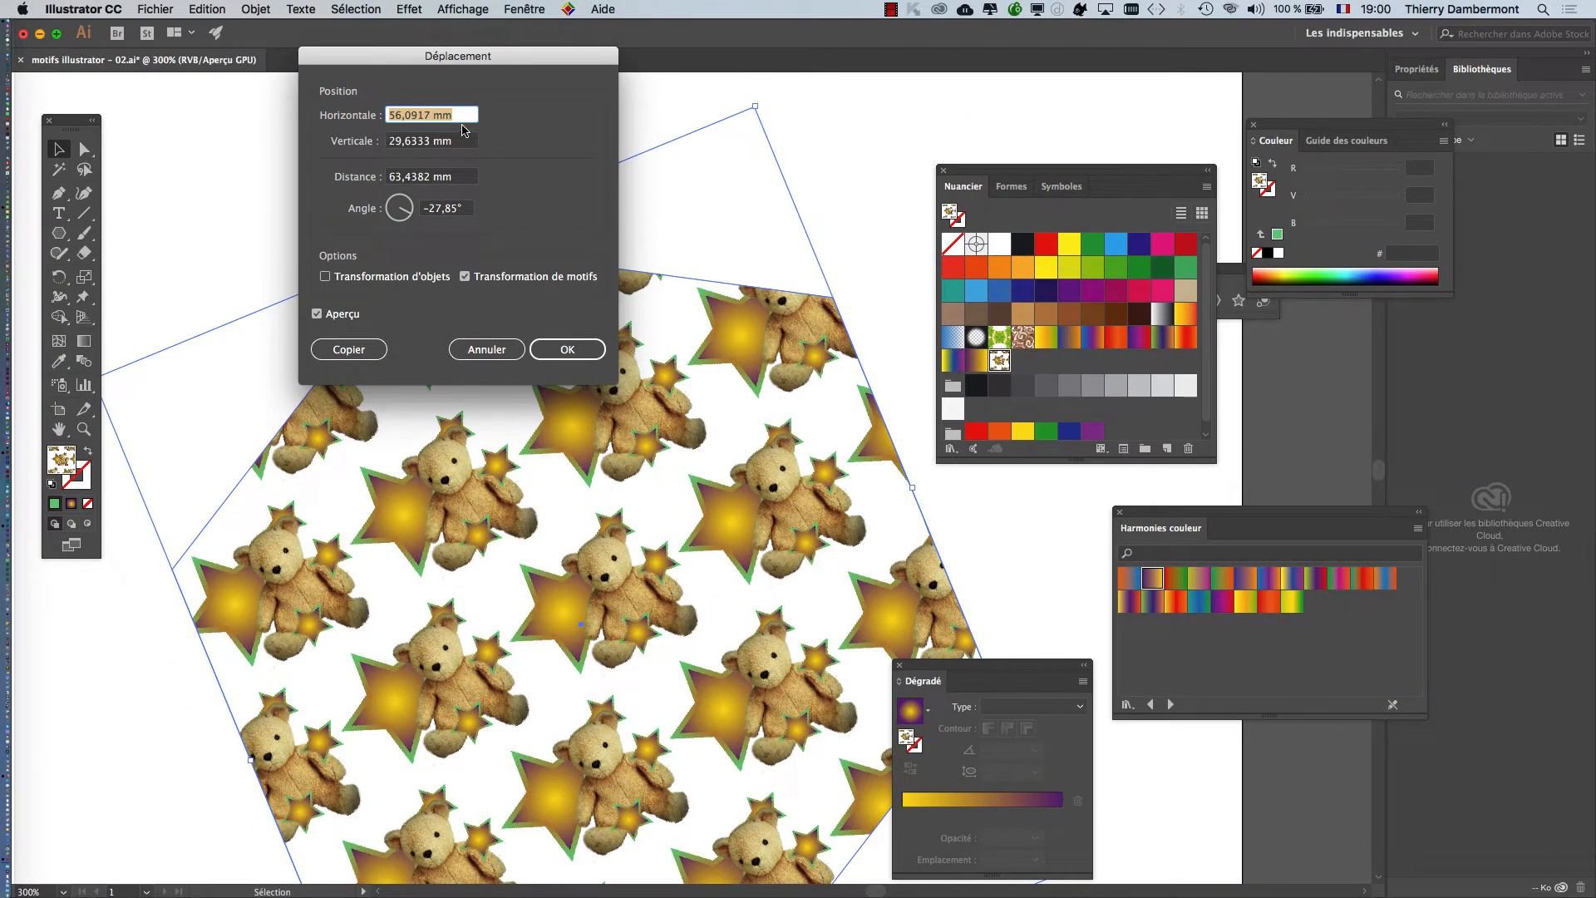
{"action": "left_click", "coordinate": [489, 349]}
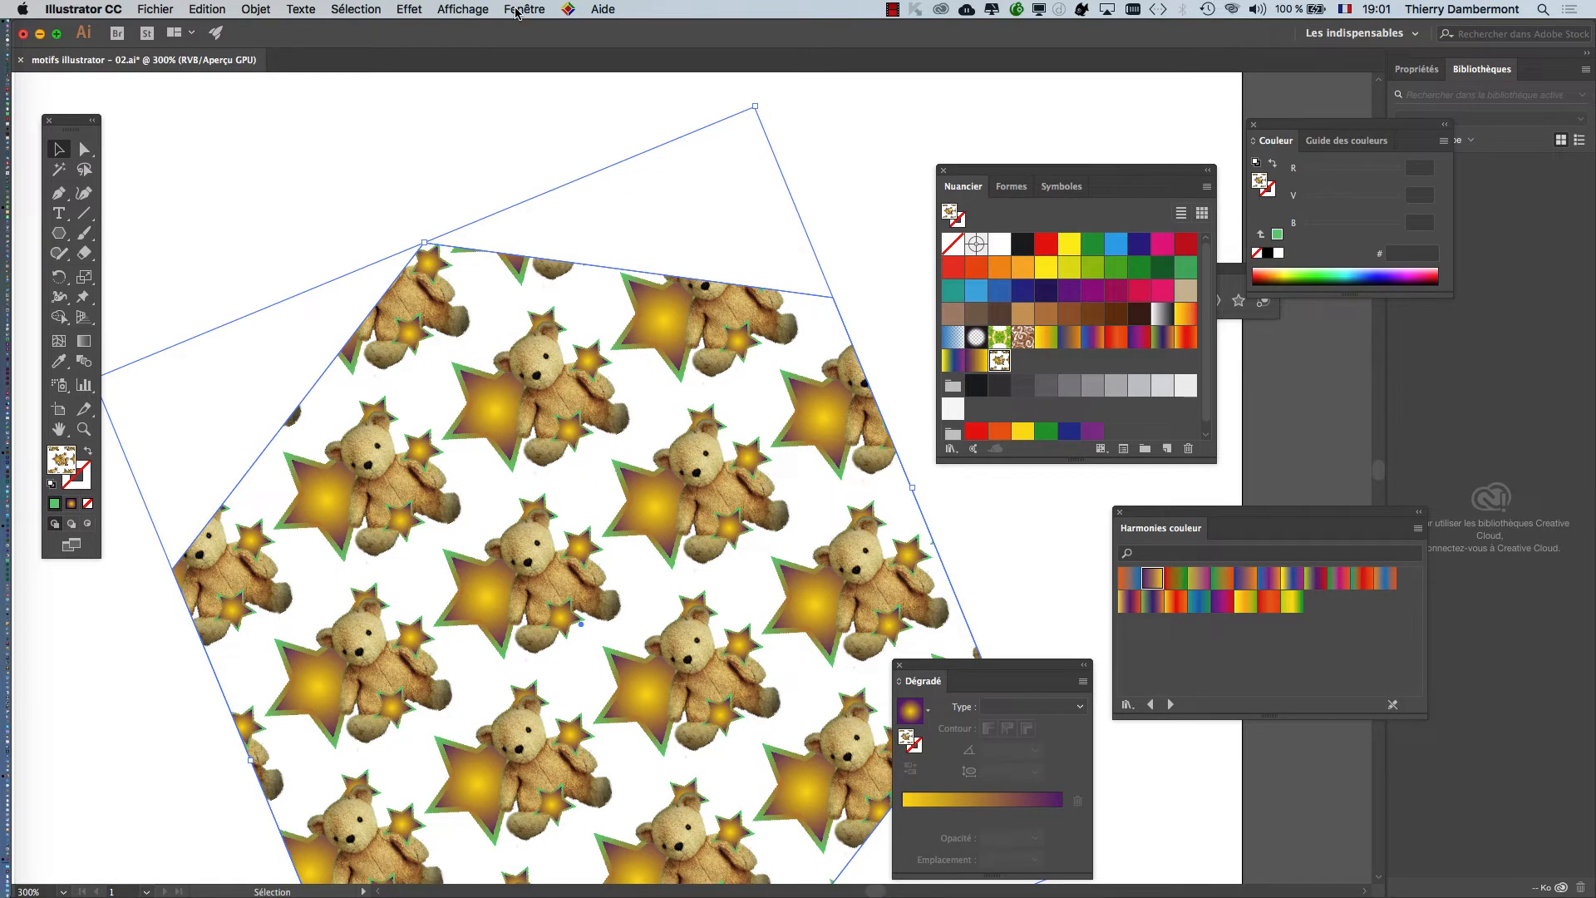
{"action": "key", "text": "a"}
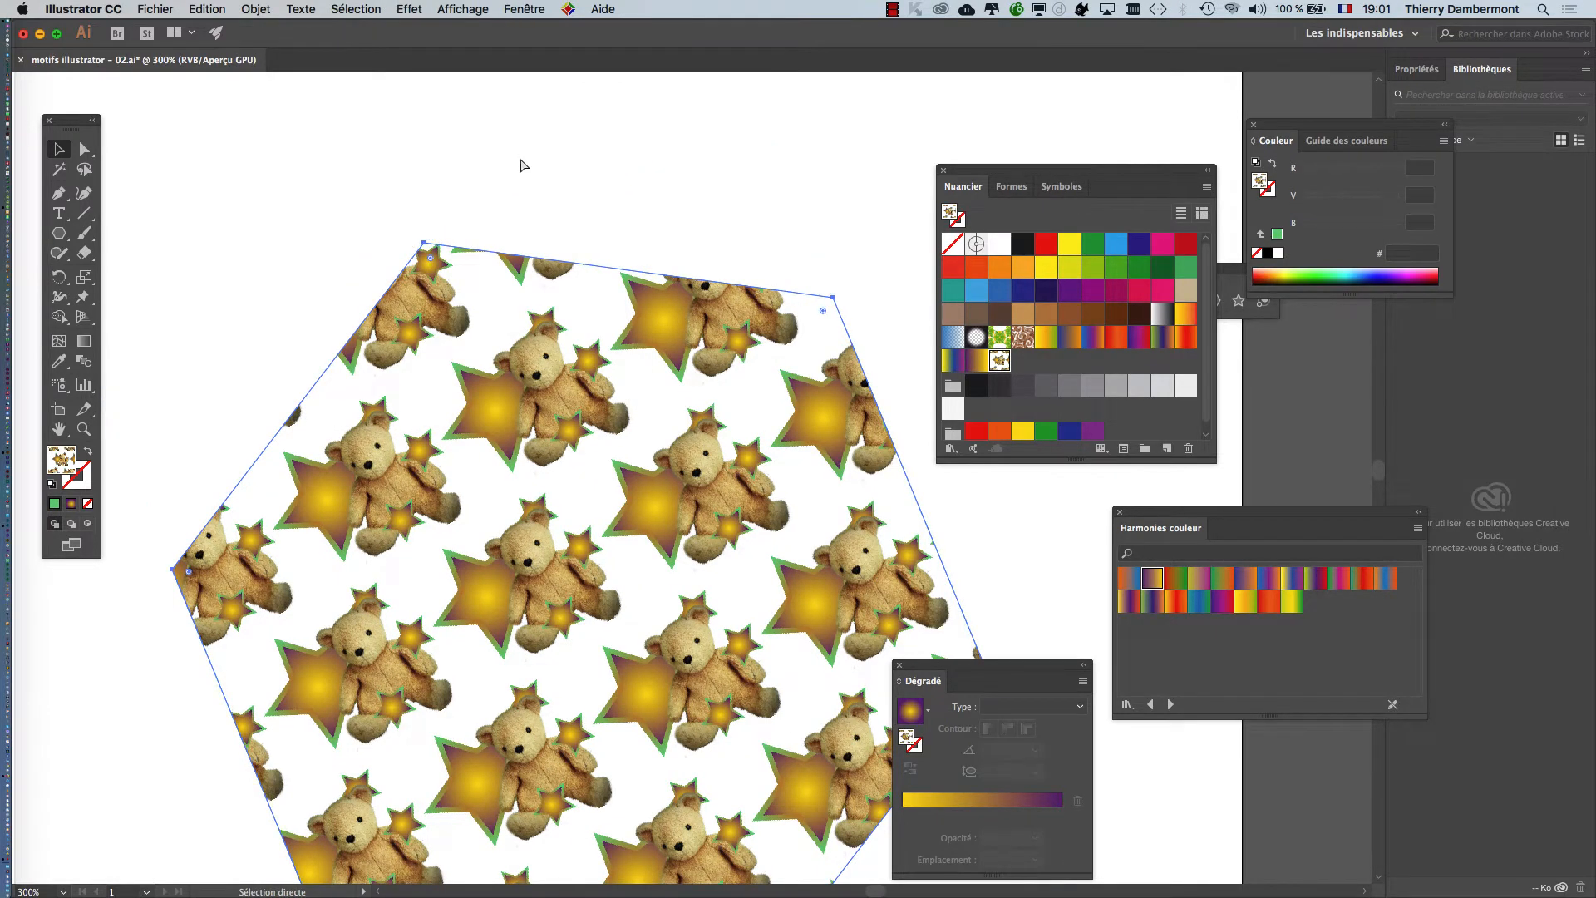
- Show the rulers and zoom out to 100% so that the whole artboard with the selected polygon is in view
{"action": "key", "text": "super+r"}
{"action": "key", "text": "v"}
{"action": "scroll", "coordinate": [449, 141], "scroll_direction": "down", "scroll_amount": 5}
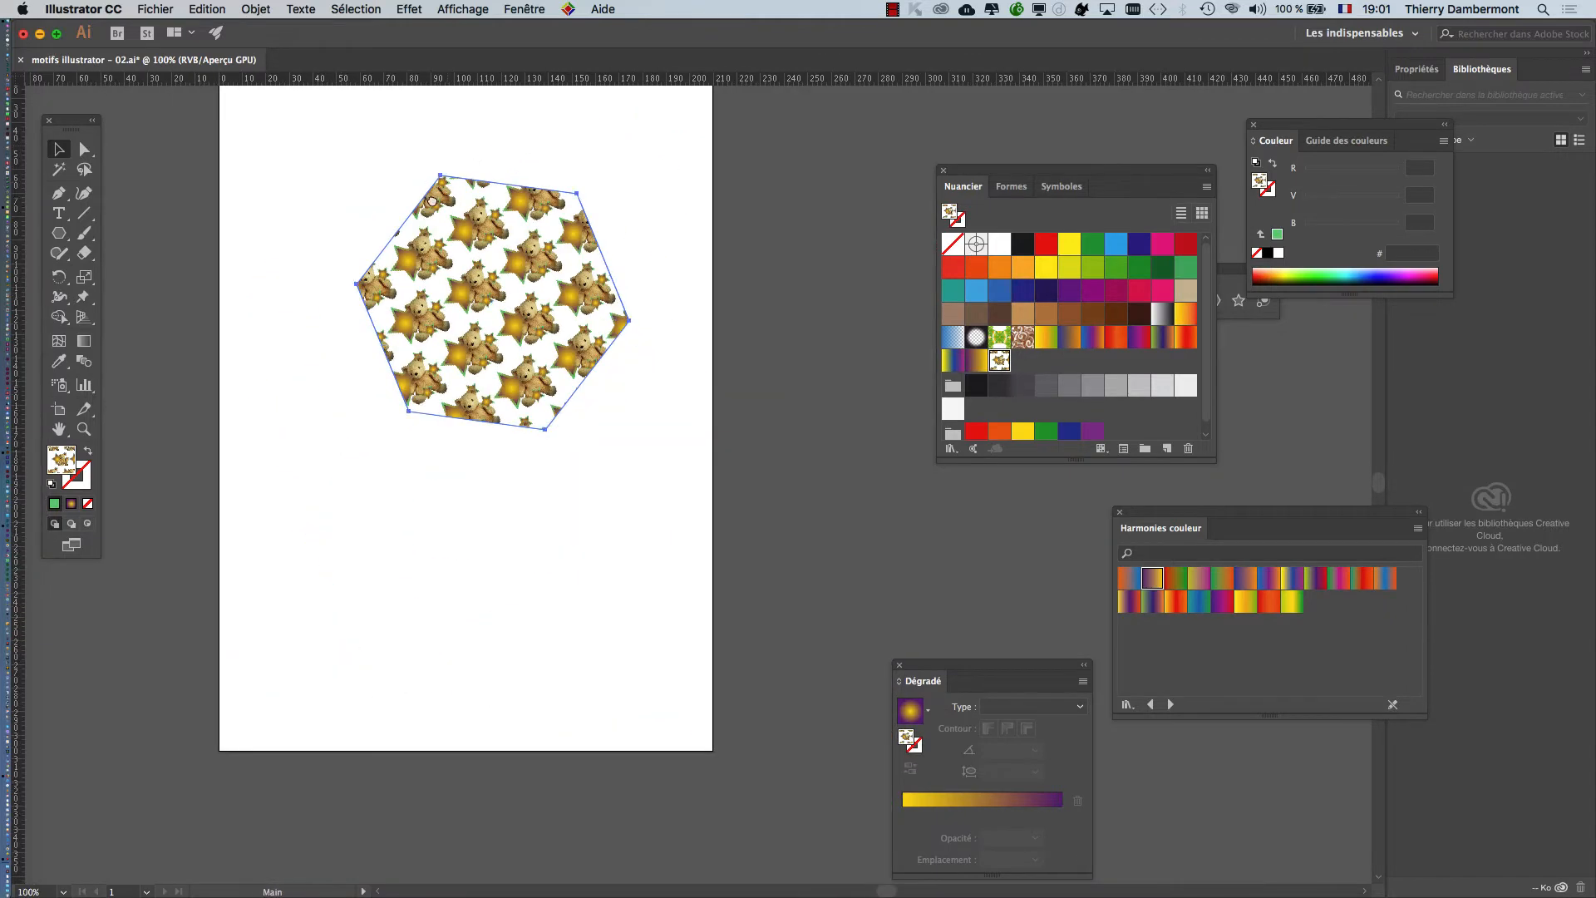
{"action": "left_click_drag", "start_coordinate": [447, 146], "coordinate": [481, 237]}
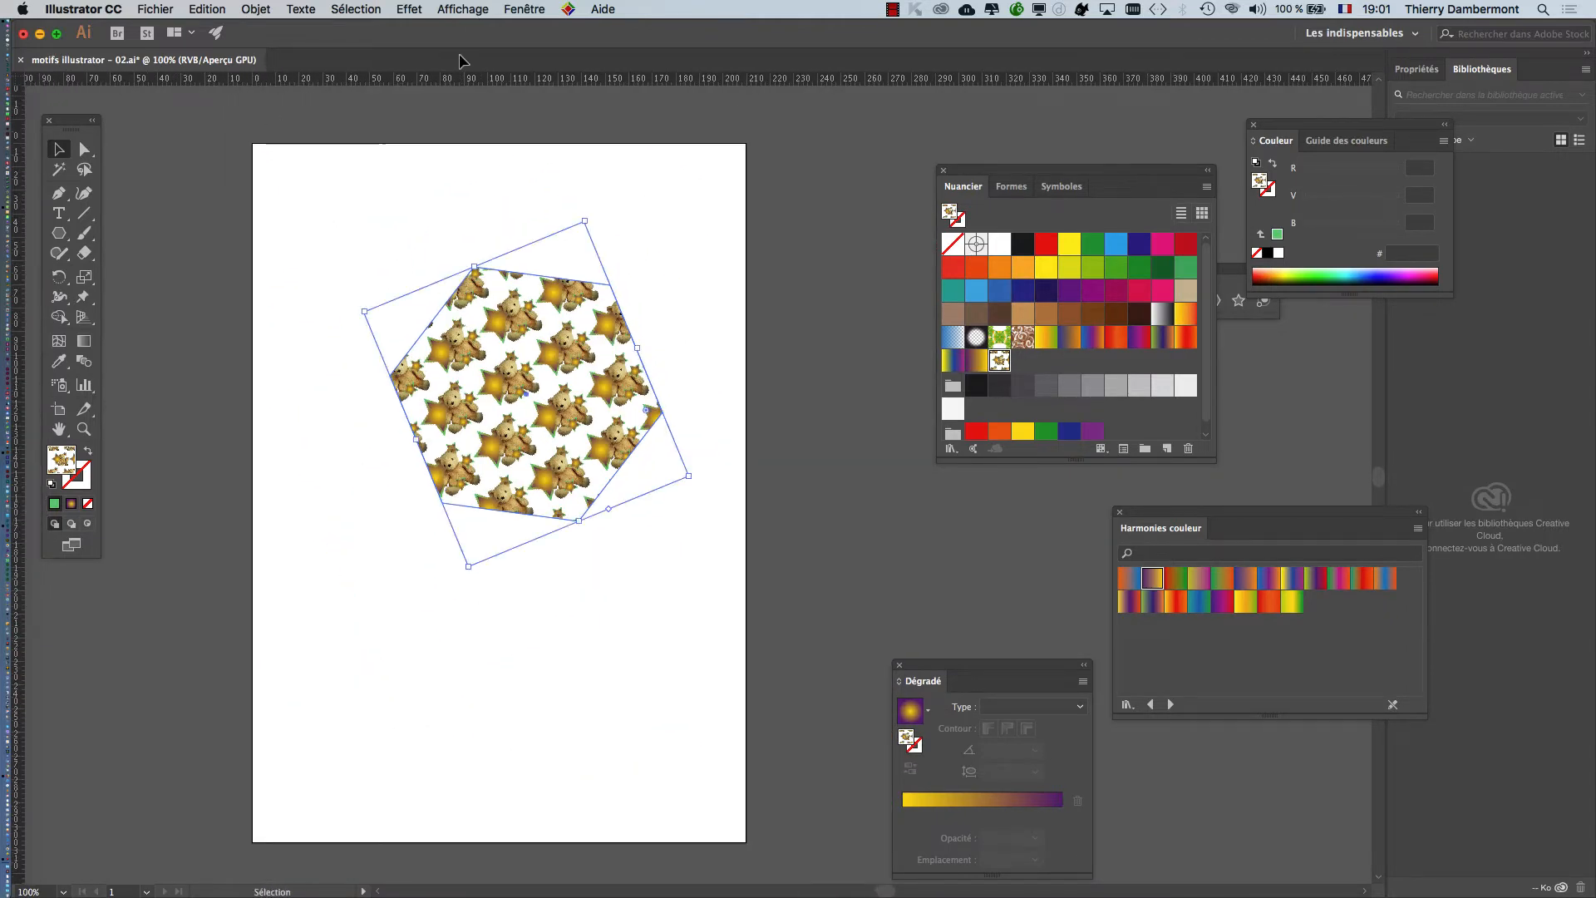
{"action": "left_click_drag", "start_coordinate": [388, 292], "coordinate": [392, 282]}
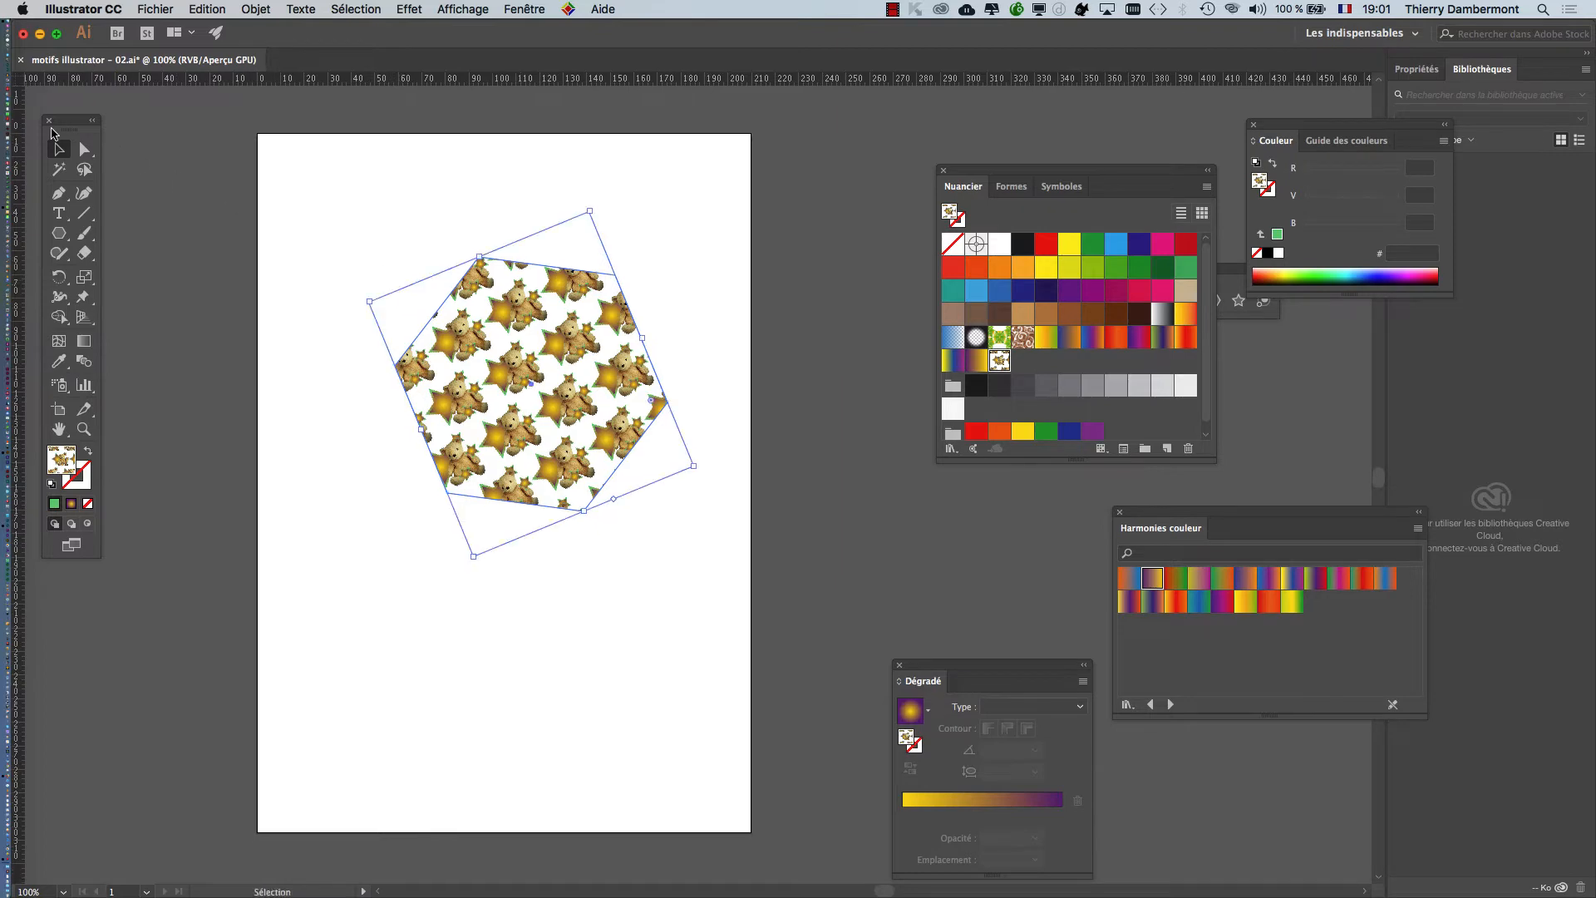
- Move the toolbox over beside the polygon at the artboard's edge, keeping the Selection tool active
{"action": "left_click_drag", "start_coordinate": [70, 123], "coordinate": [102, 202]}
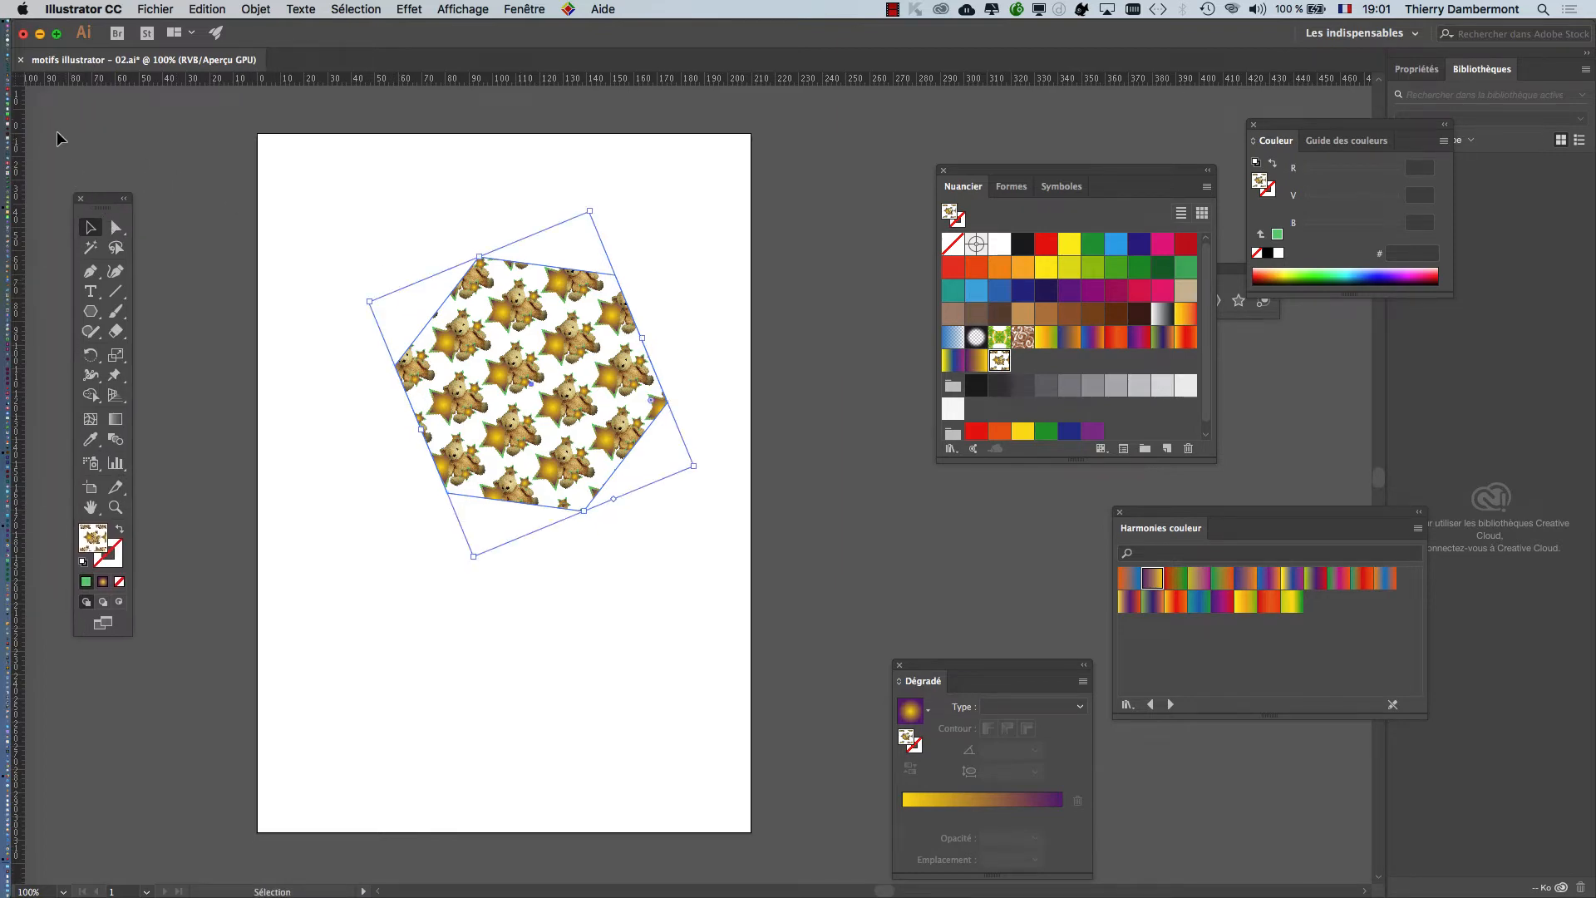
{"action": "key", "text": "a"}
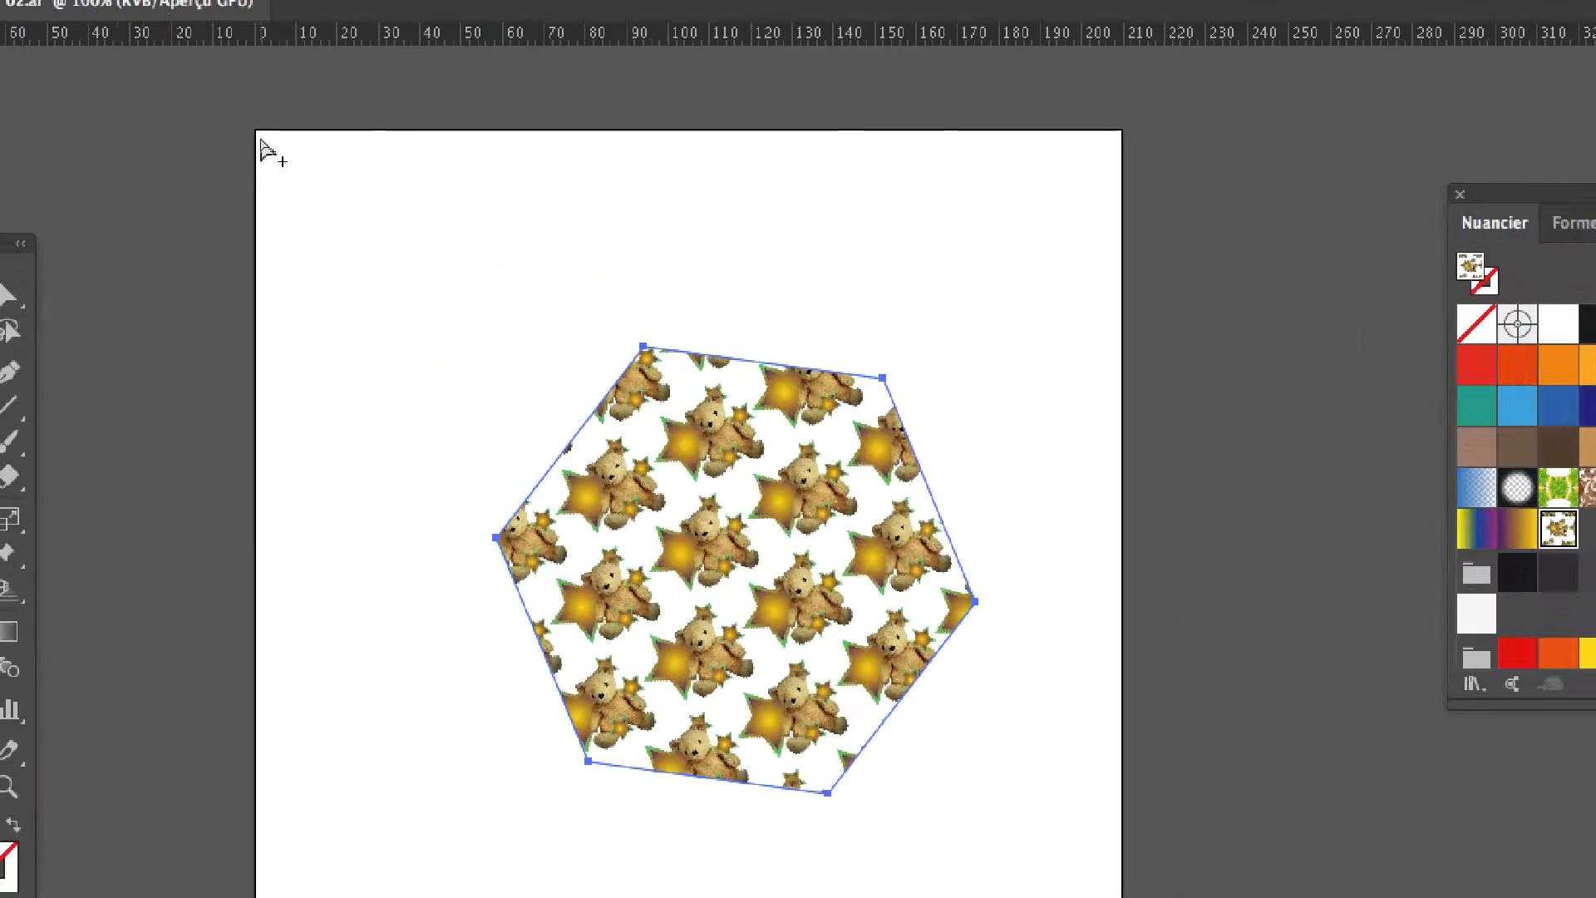
{"action": "key", "text": "v"}
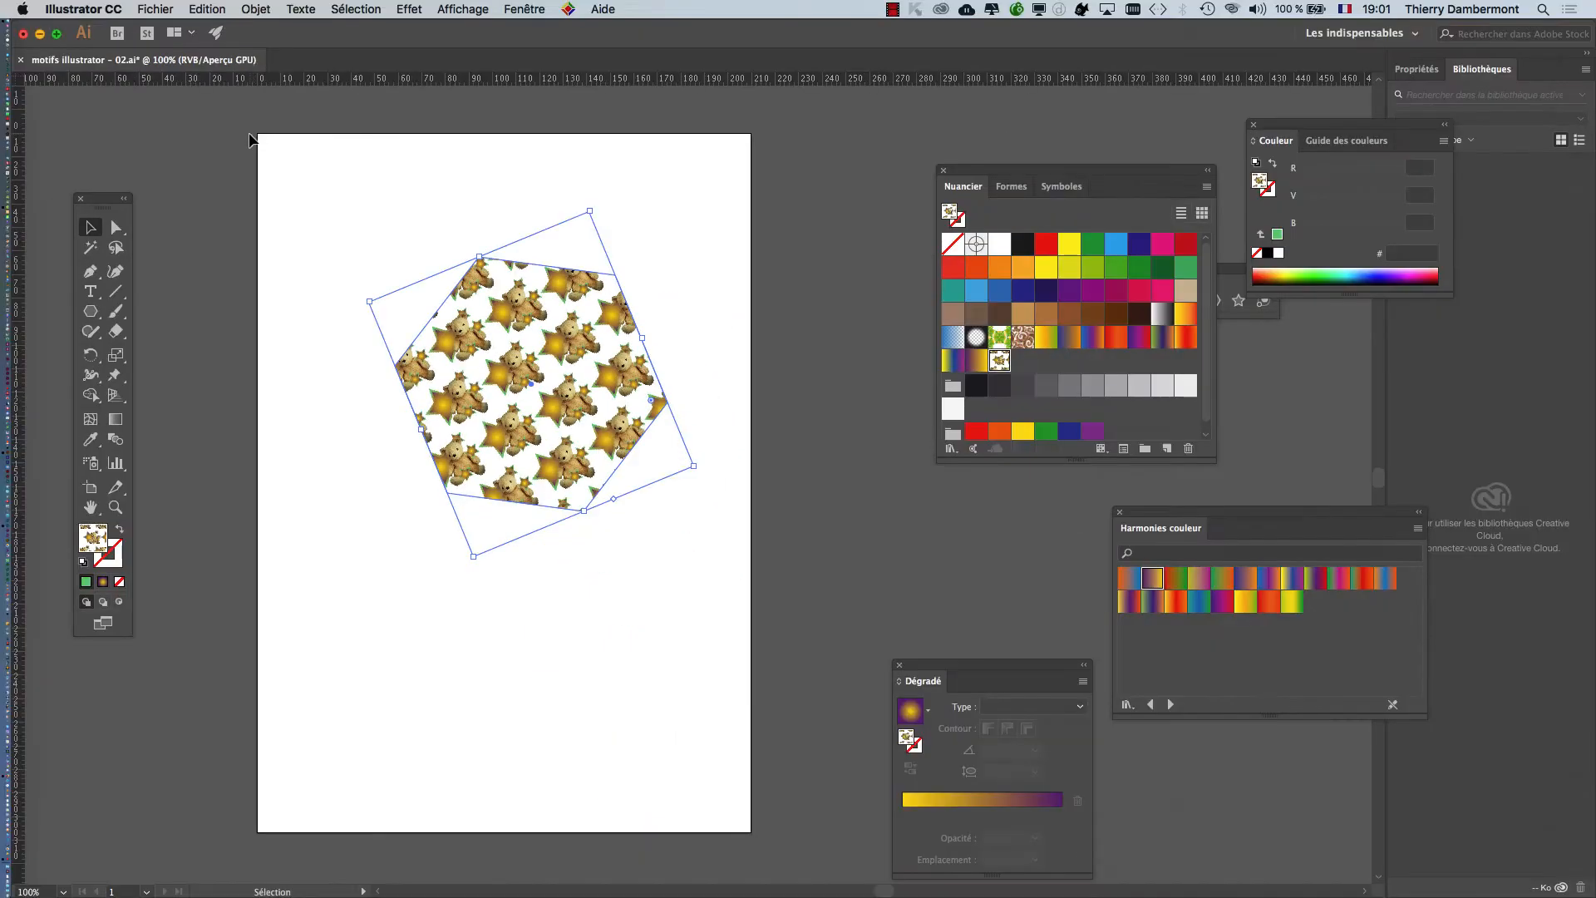
{"action": "left_click_drag", "start_coordinate": [98, 205], "coordinate": [239, 214]}
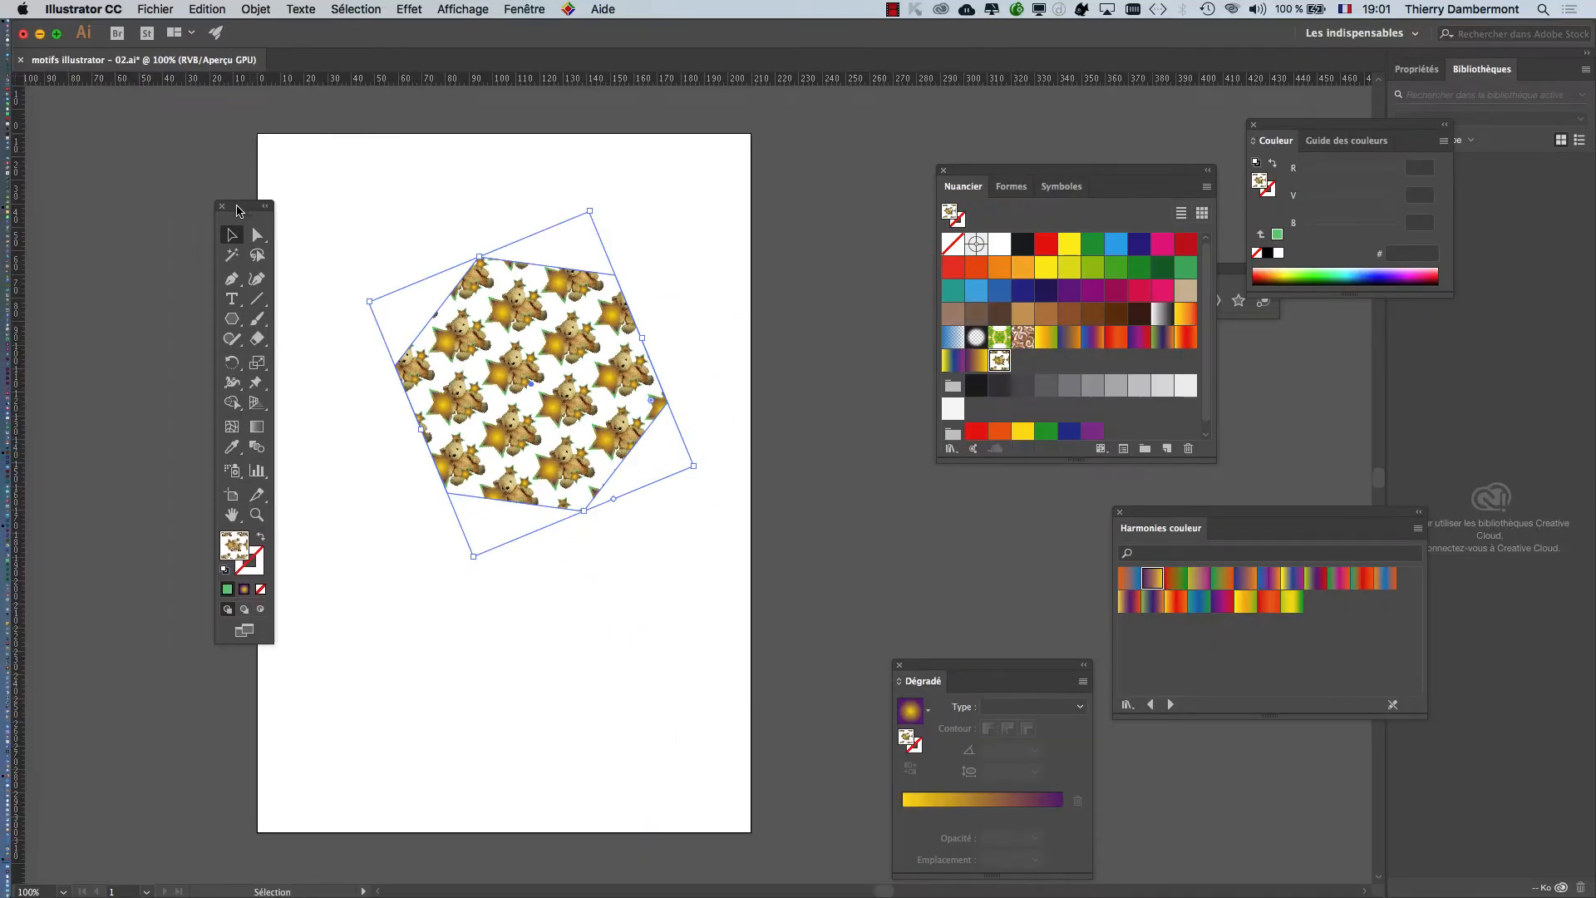
{"action": "key", "text": "super"}
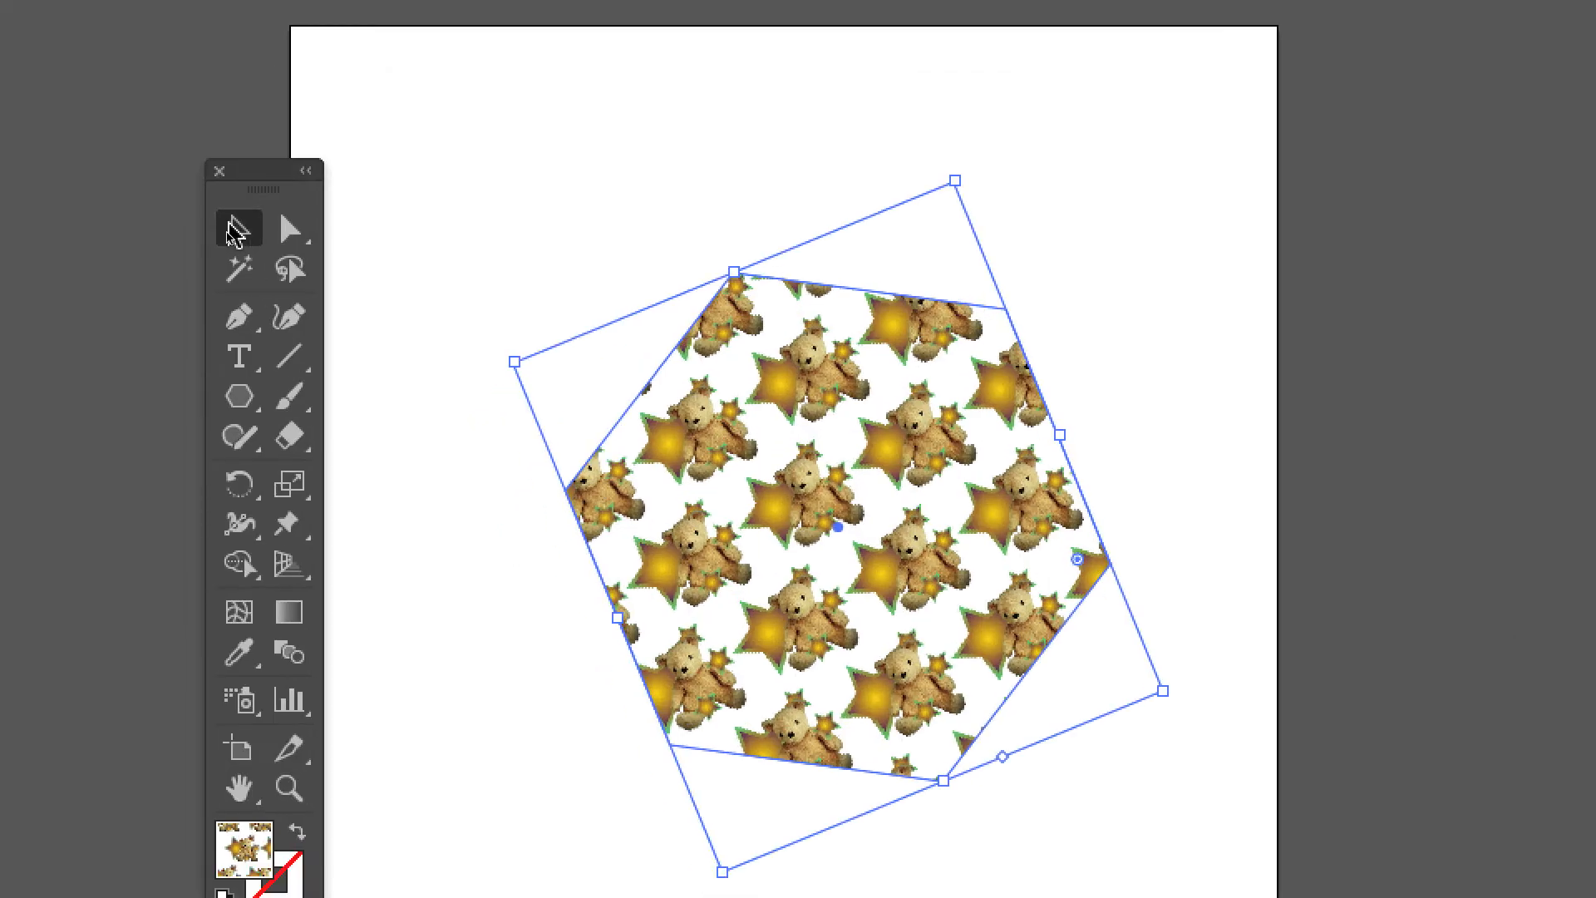
- Open the Move (Déplacement) settings for the selected polygon and shift the dialog so the pattern's upper part stays visible
{"action": "double_click", "coordinate": [231, 236]}
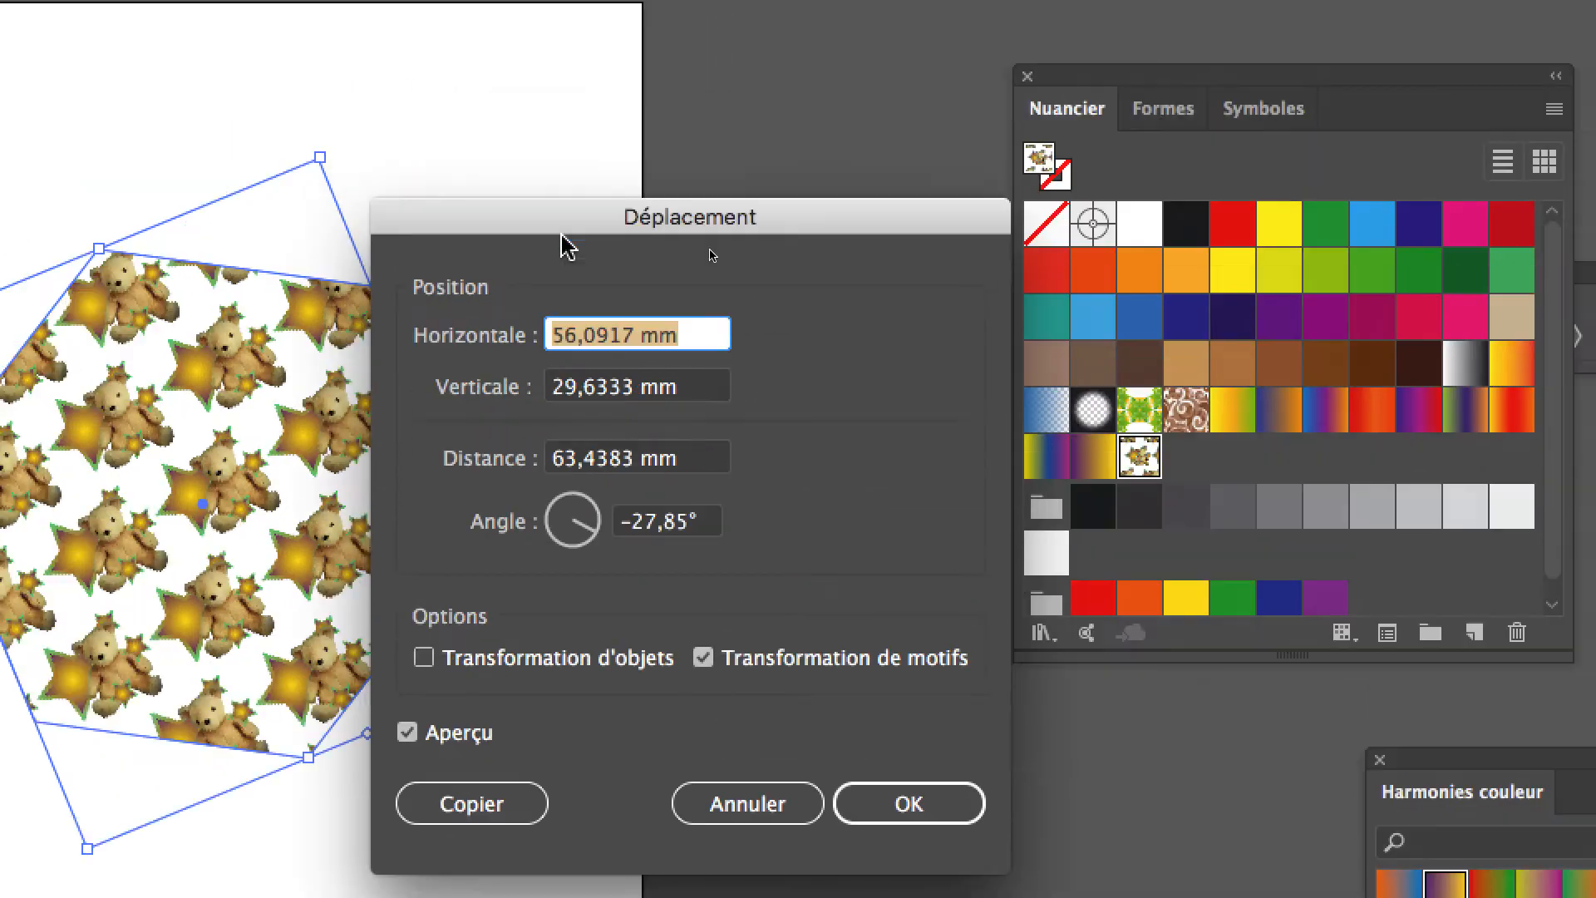
{"action": "left_click_drag", "start_coordinate": [622, 157], "coordinate": [226, 382]}
{"action": "left_click_drag", "start_coordinate": [431, 303], "coordinate": [418, 310]}
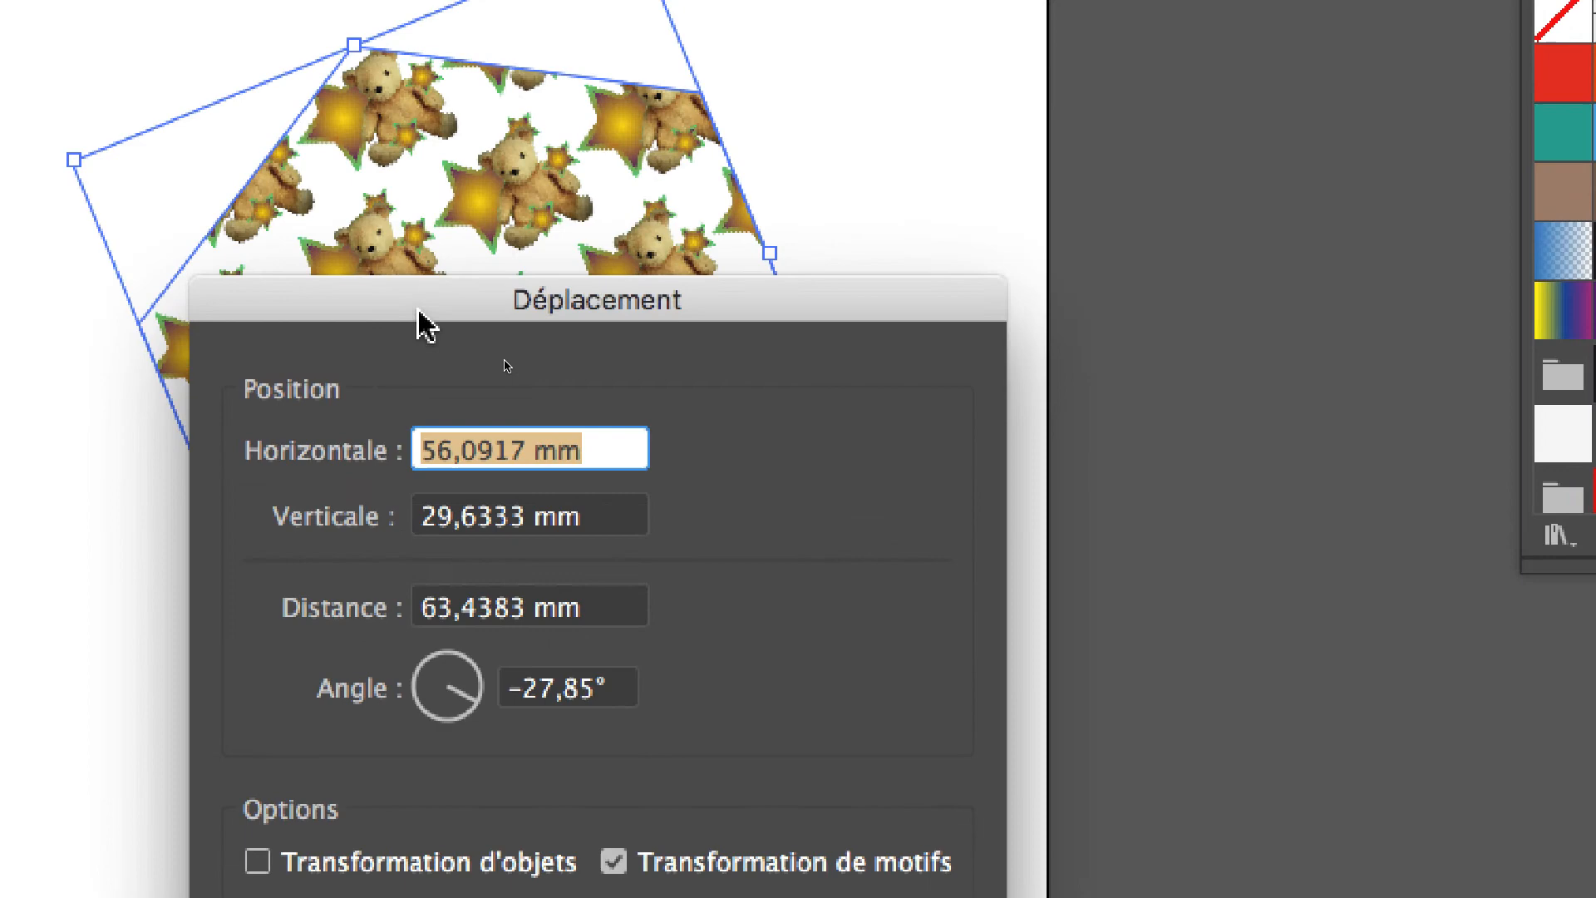
- Preview a pattern-only move of 80 mm horizontally and 35 mm vertically, leaving object transformation off
{"action": "left_click", "coordinate": [431, 449]}
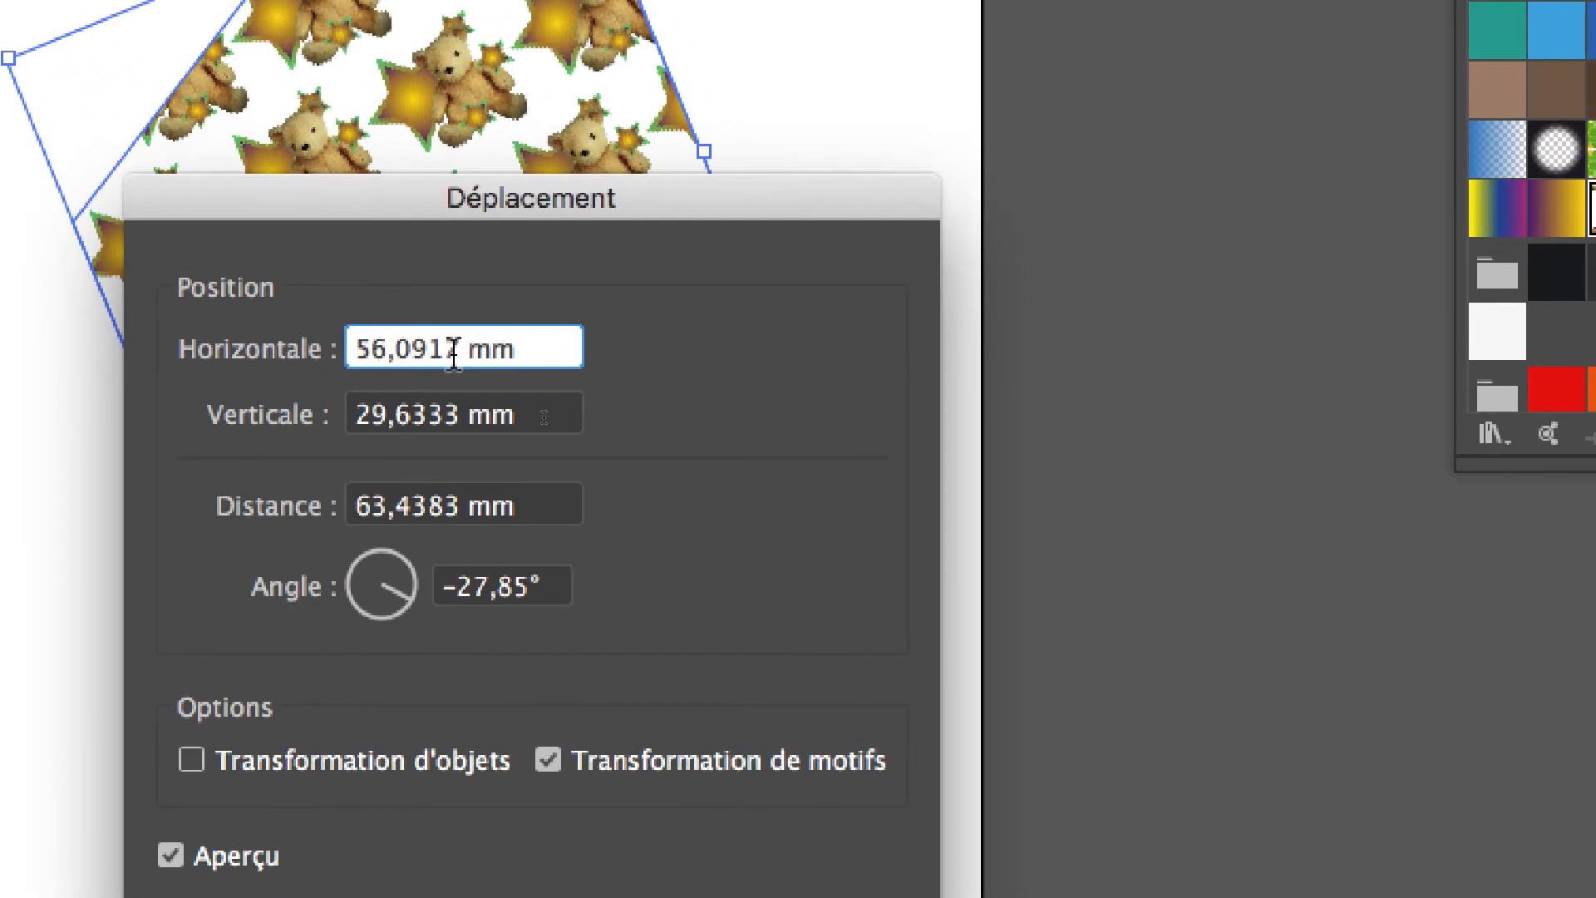
{"action": "left_click_drag", "start_coordinate": [453, 349], "coordinate": [364, 344]}
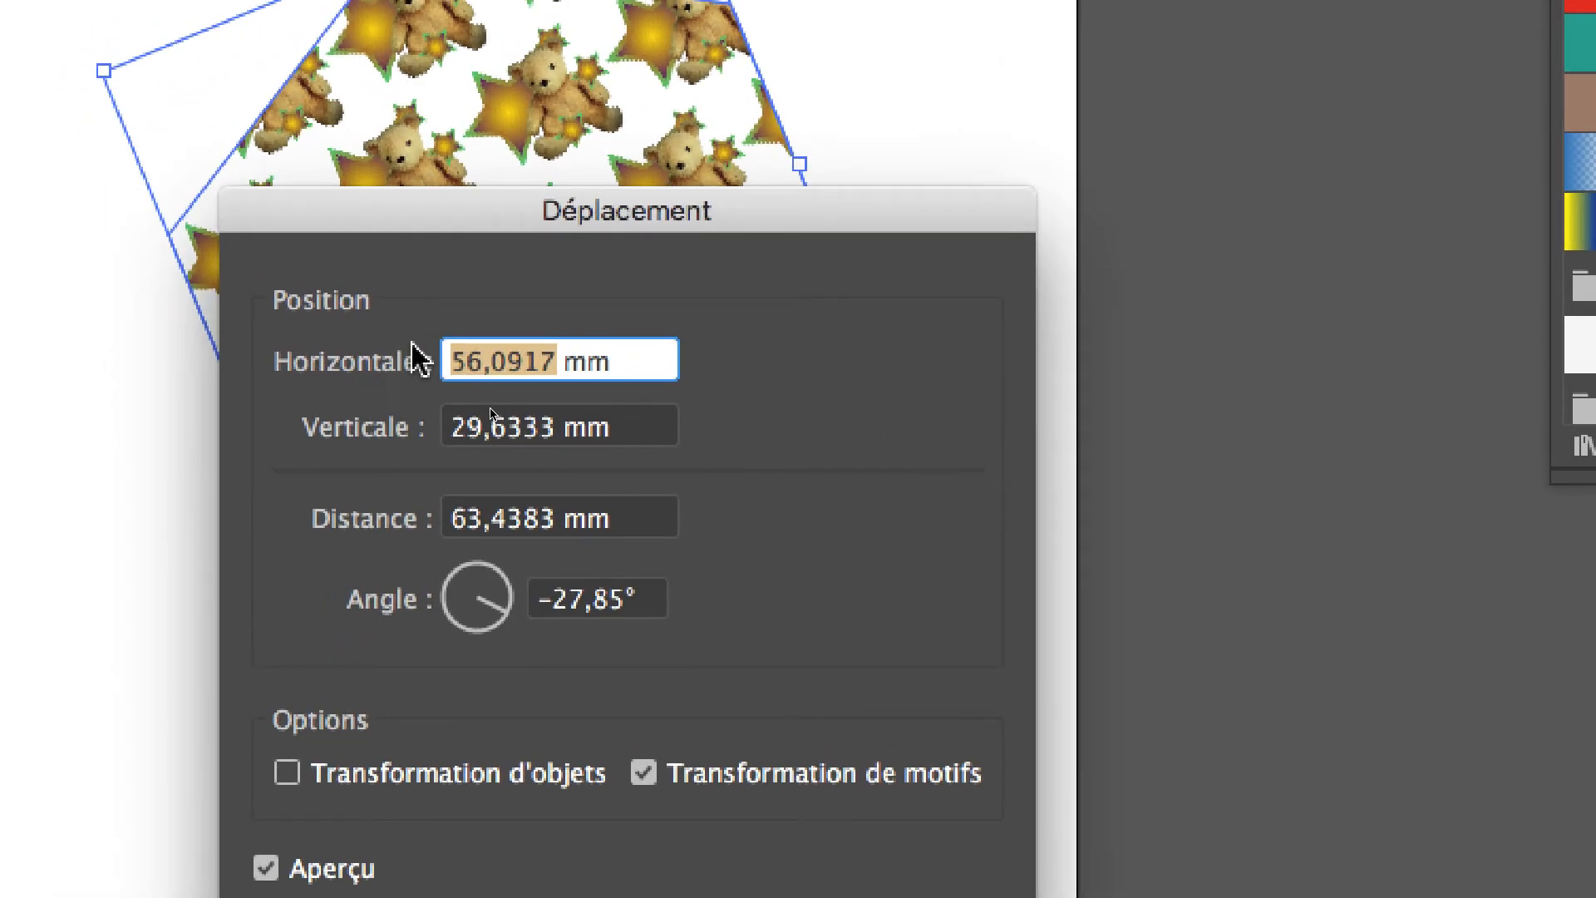
{"action": "type", "text": "80"}
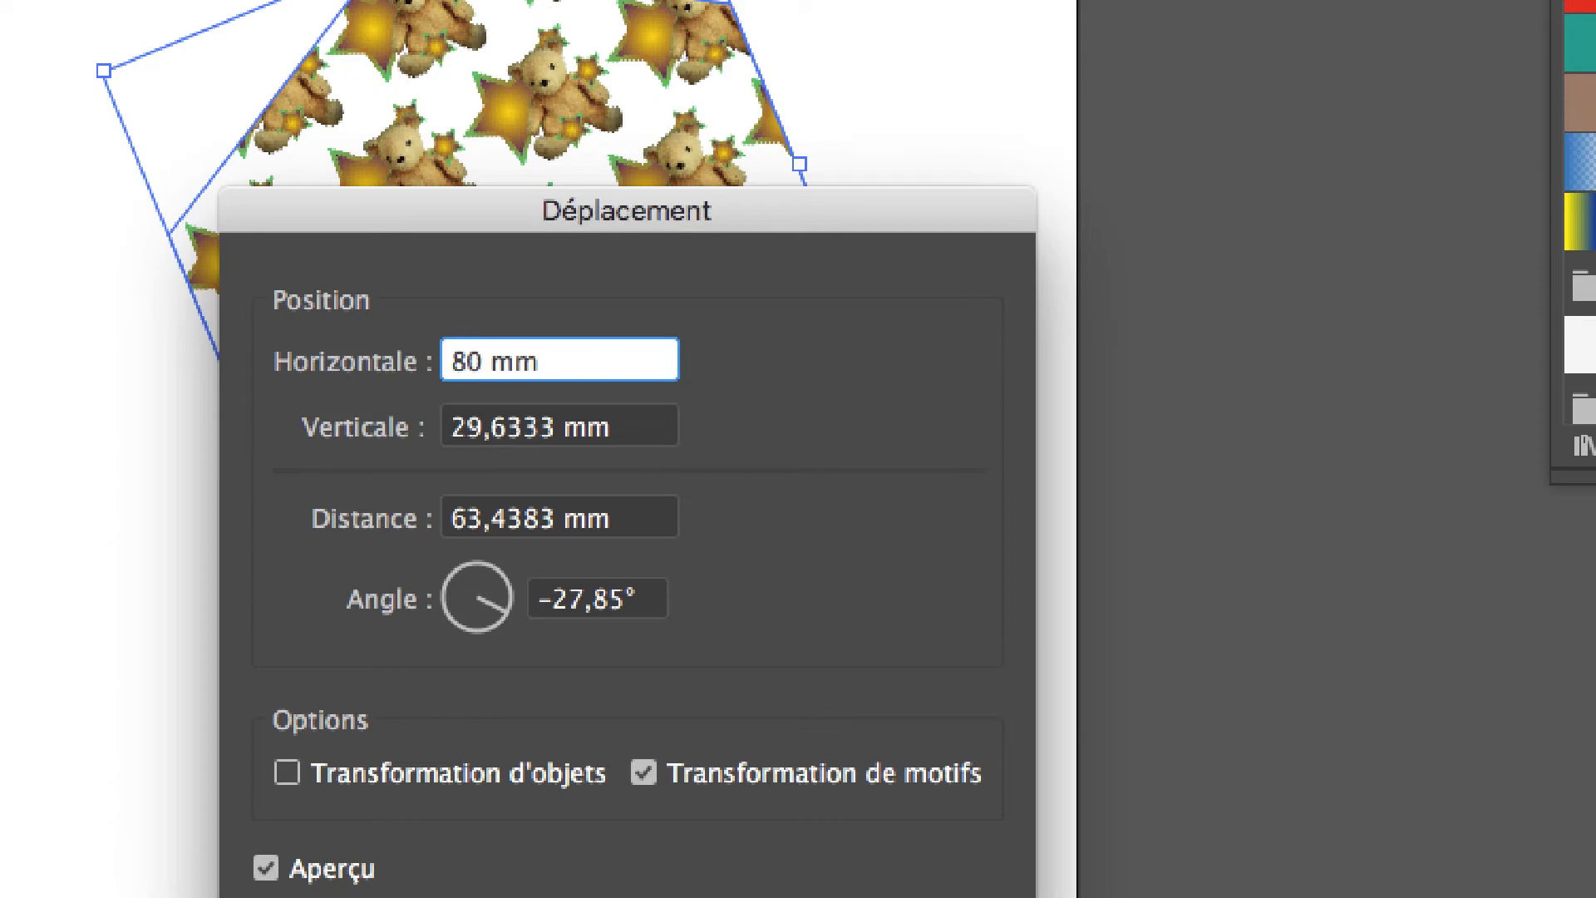
{"action": "key", "text": "Tab"}
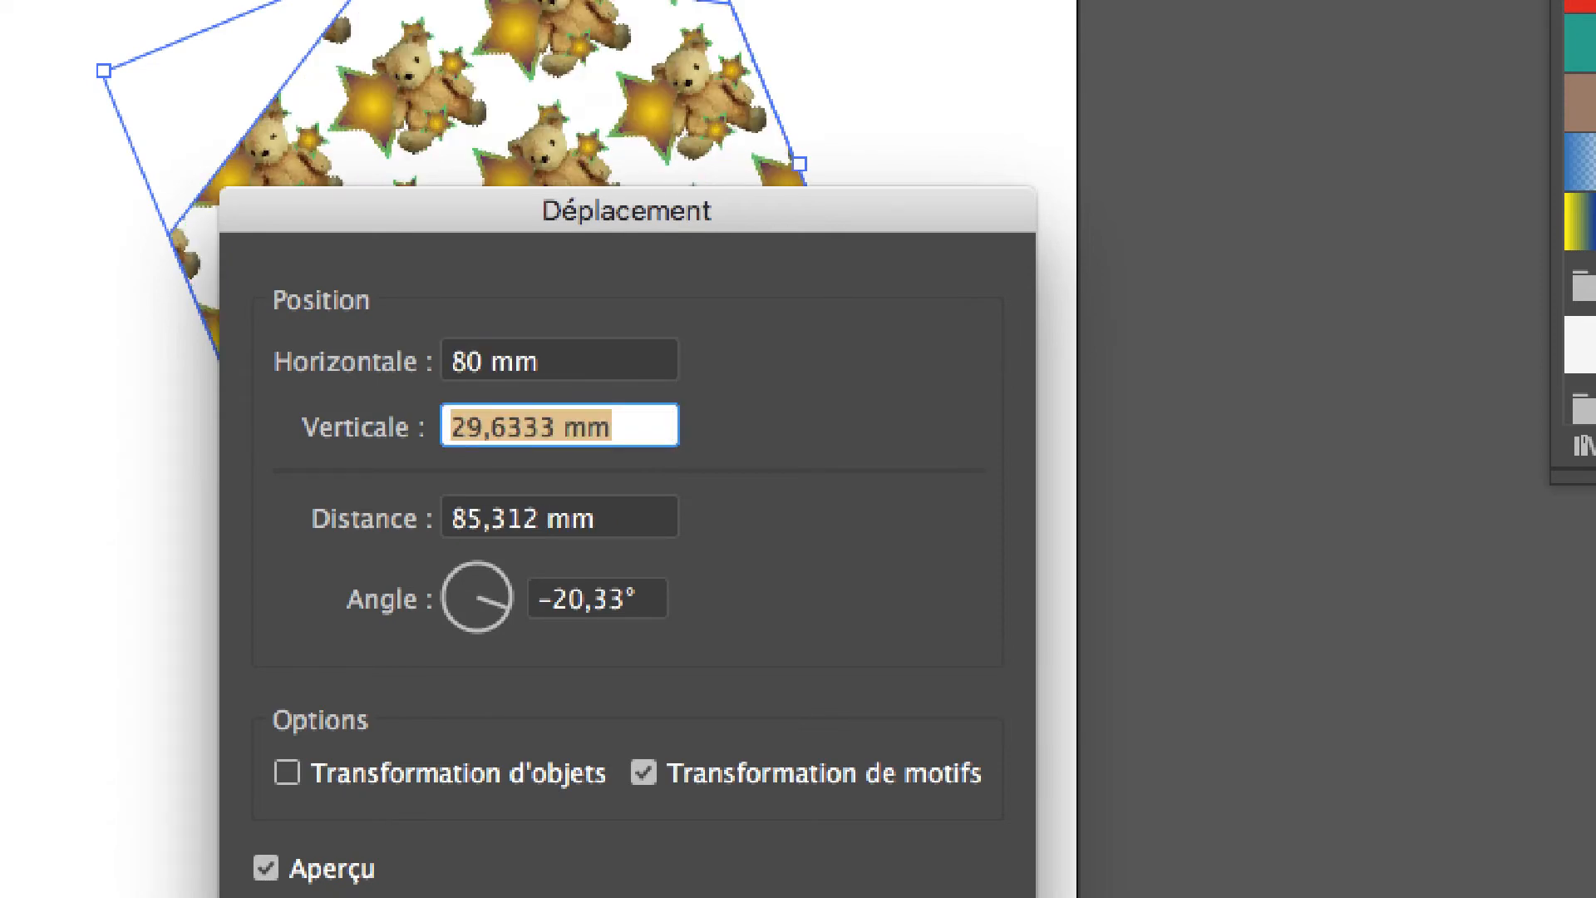
{"action": "left_click", "coordinate": [543, 425]}
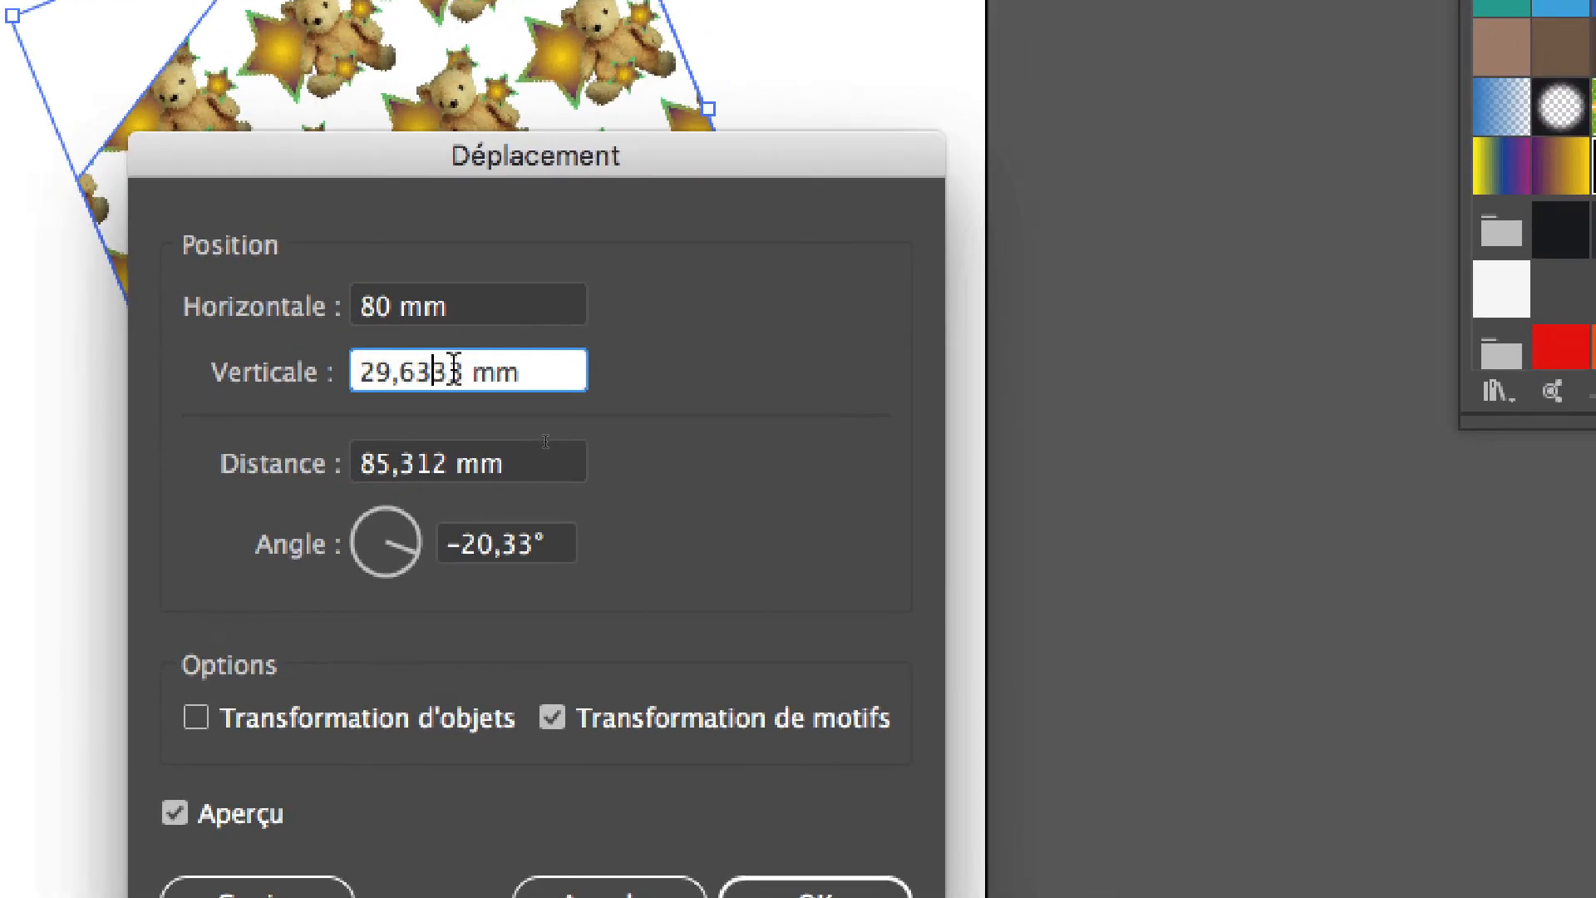
{"action": "double_click", "coordinate": [453, 368]}
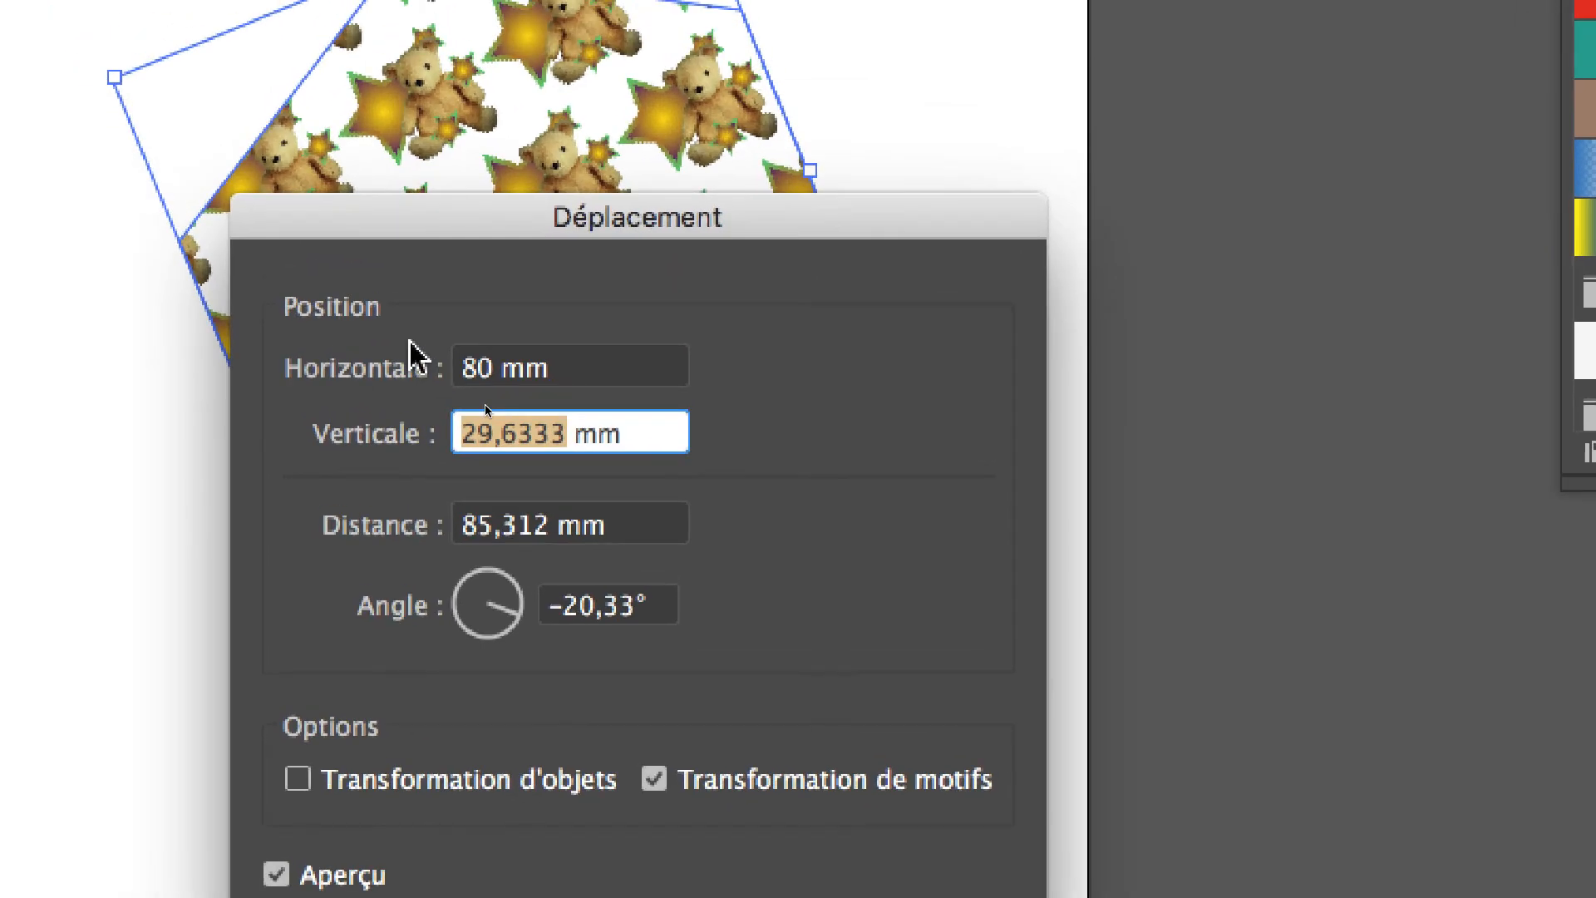
{"action": "type", "text": "35"}
{"action": "key", "text": "Tab"}
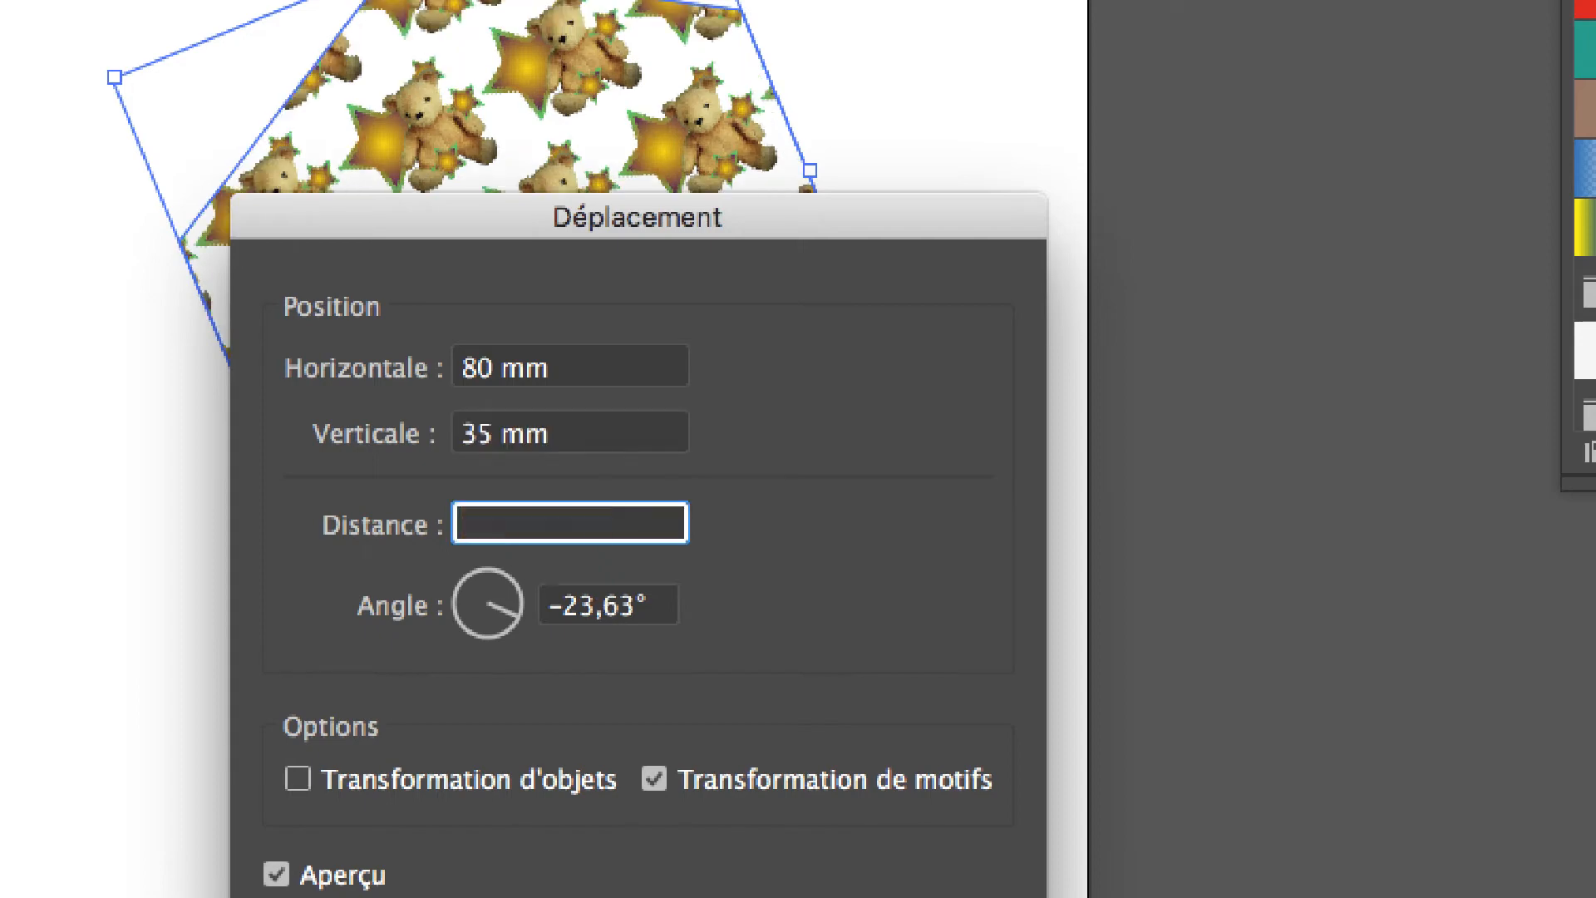
- Set the pattern's horizontal offset to 85 mm and update the preview
{"action": "left_click", "coordinate": [484, 370]}
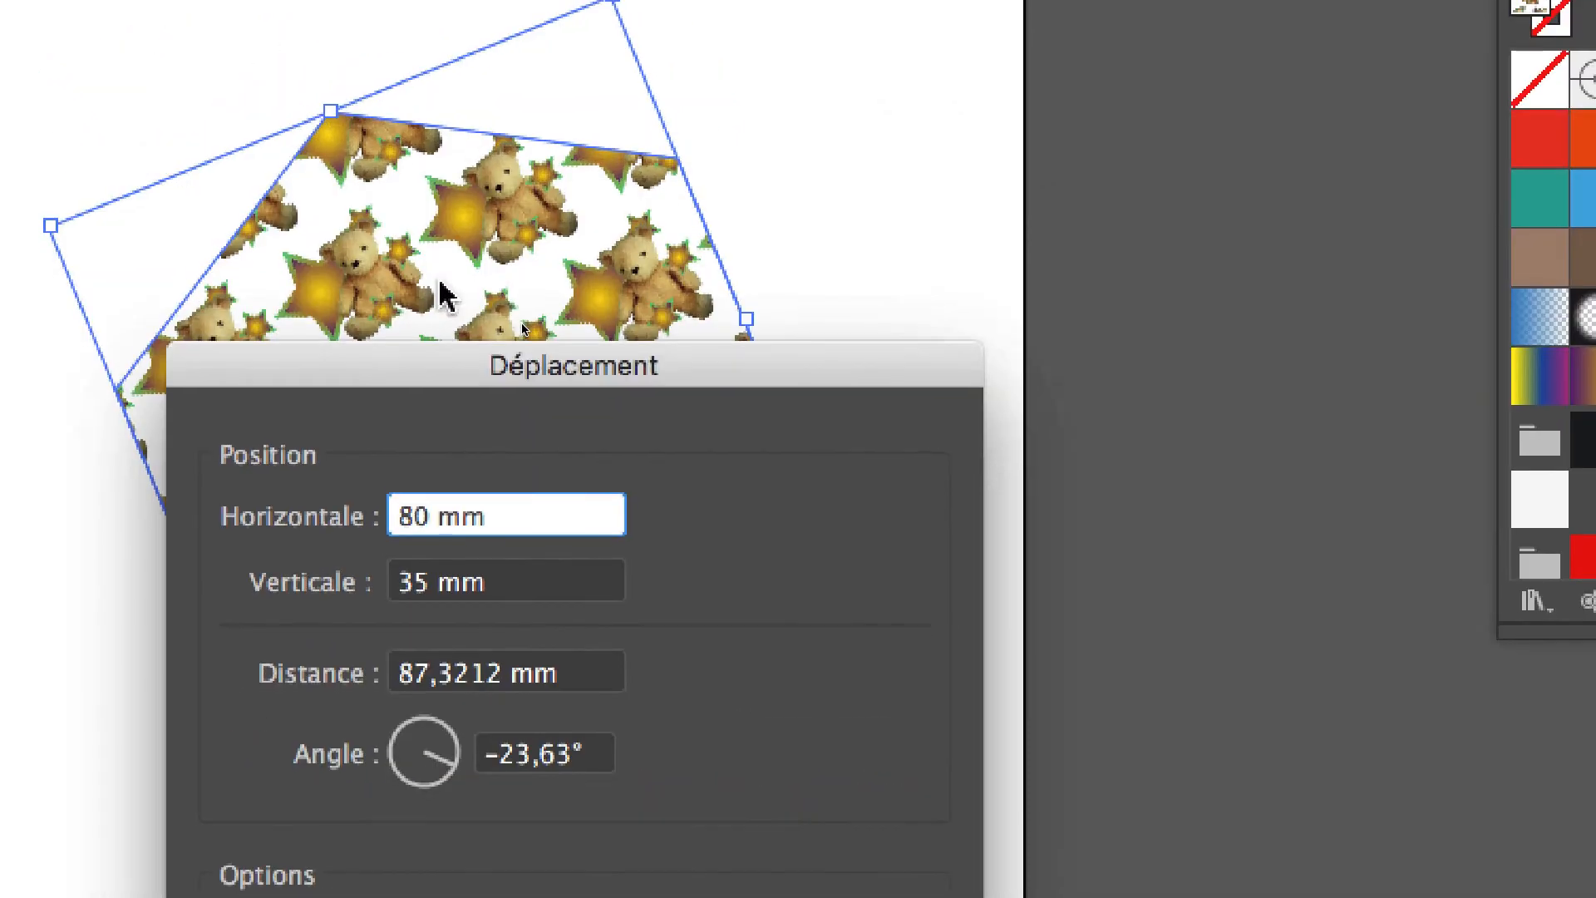
{"action": "key", "text": "shift+Left"}
{"action": "key", "text": "shift+Left"}
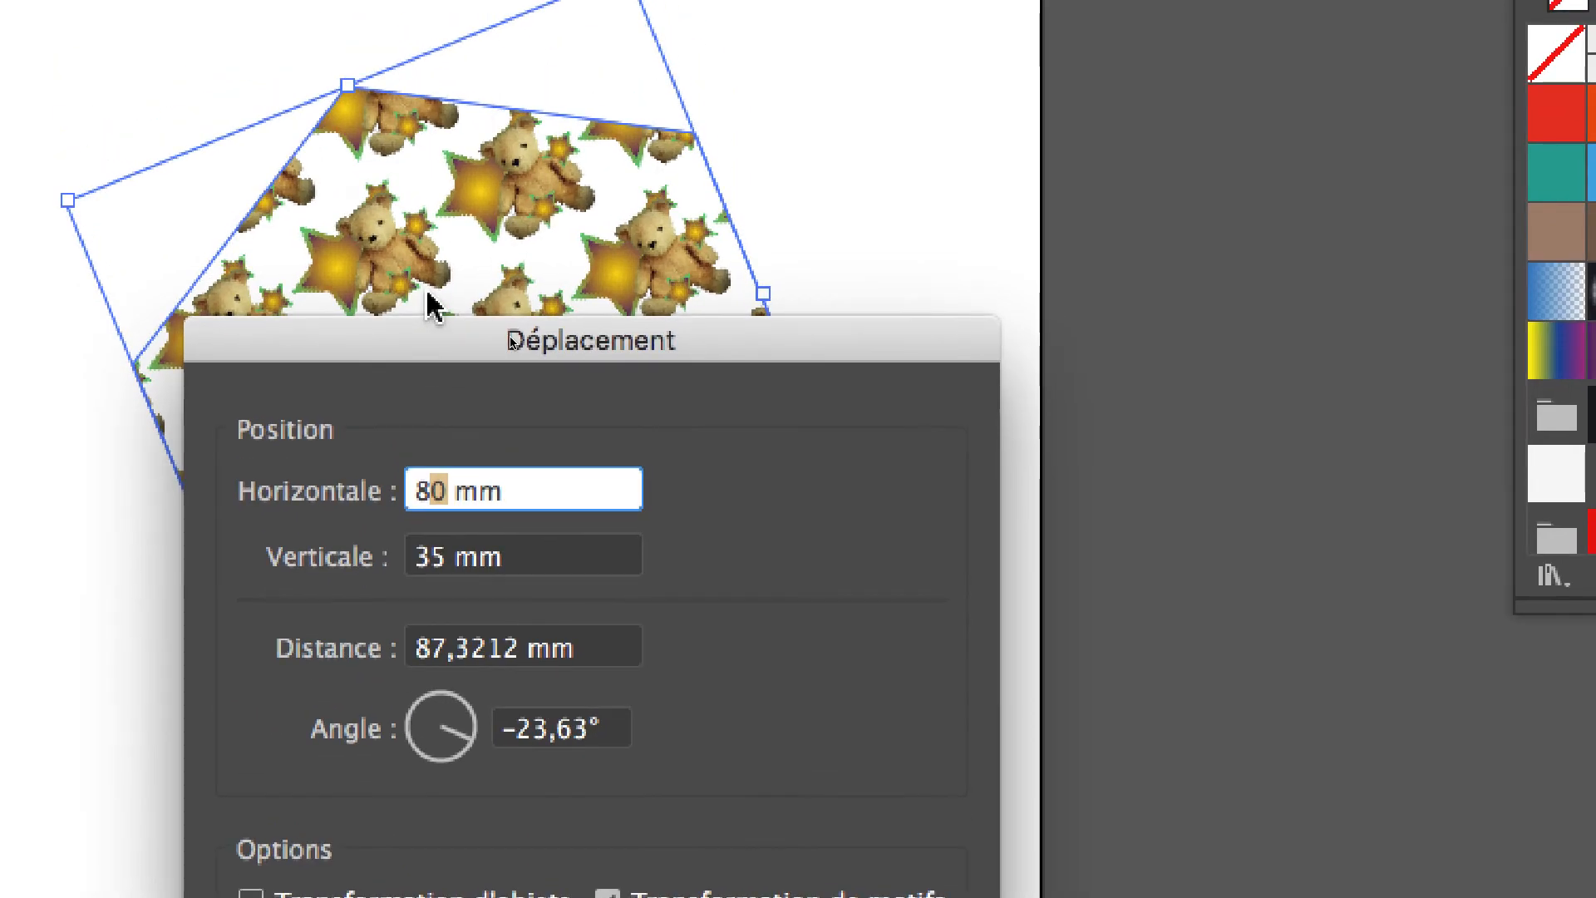
{"action": "type", "text": "85"}
{"action": "key", "text": "Tab"}
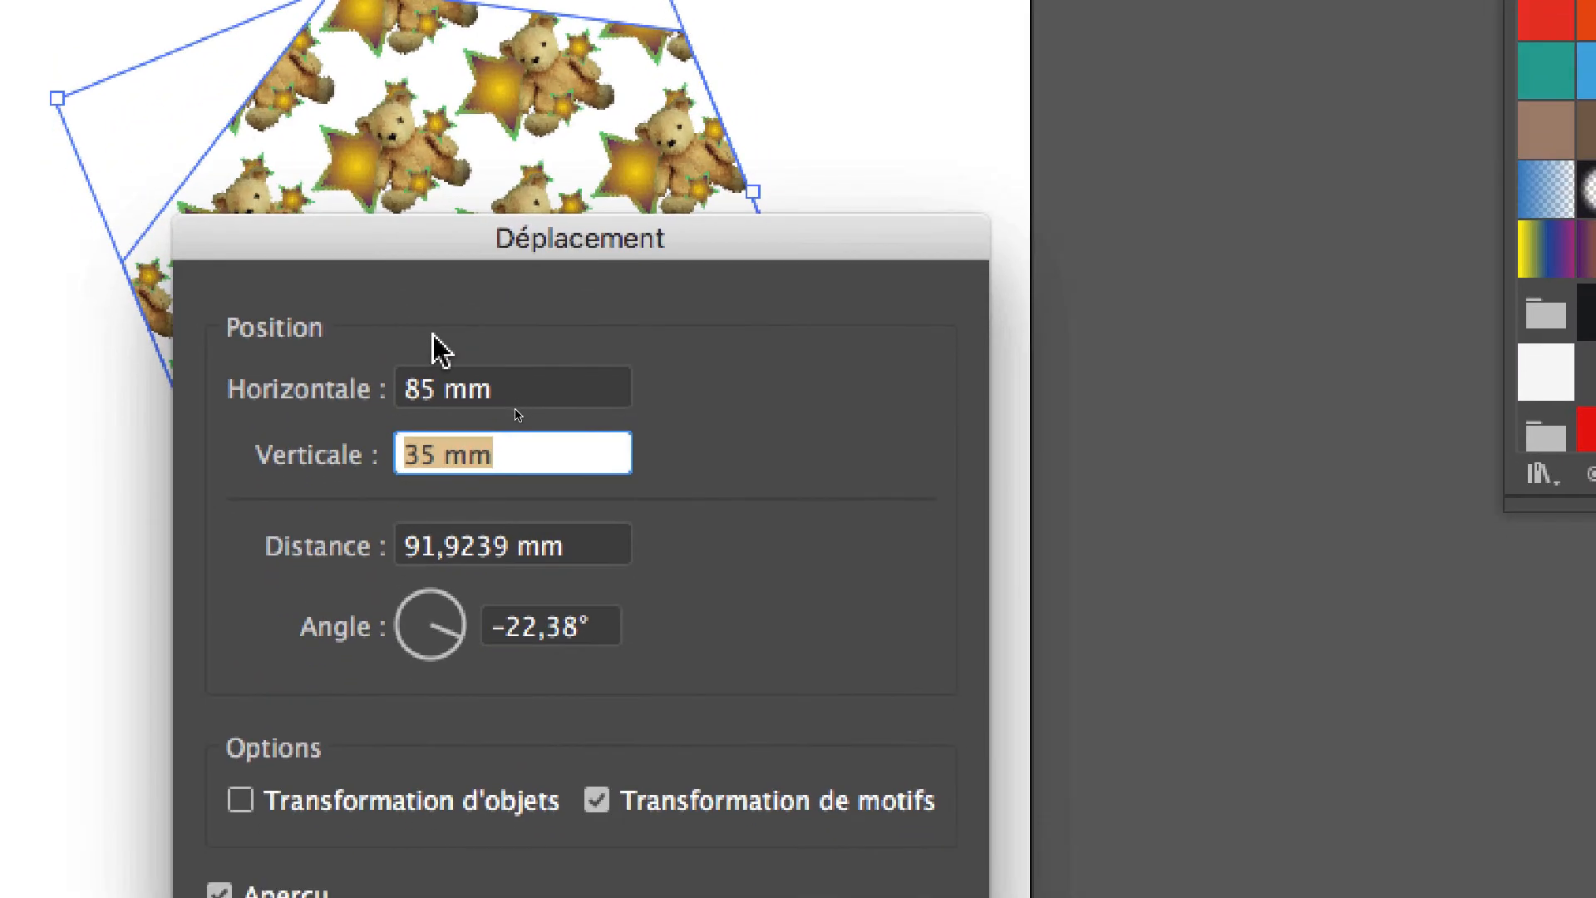
- Preview the pattern with a vertical offset of 40 mm
{"action": "left_click", "coordinate": [430, 455]}
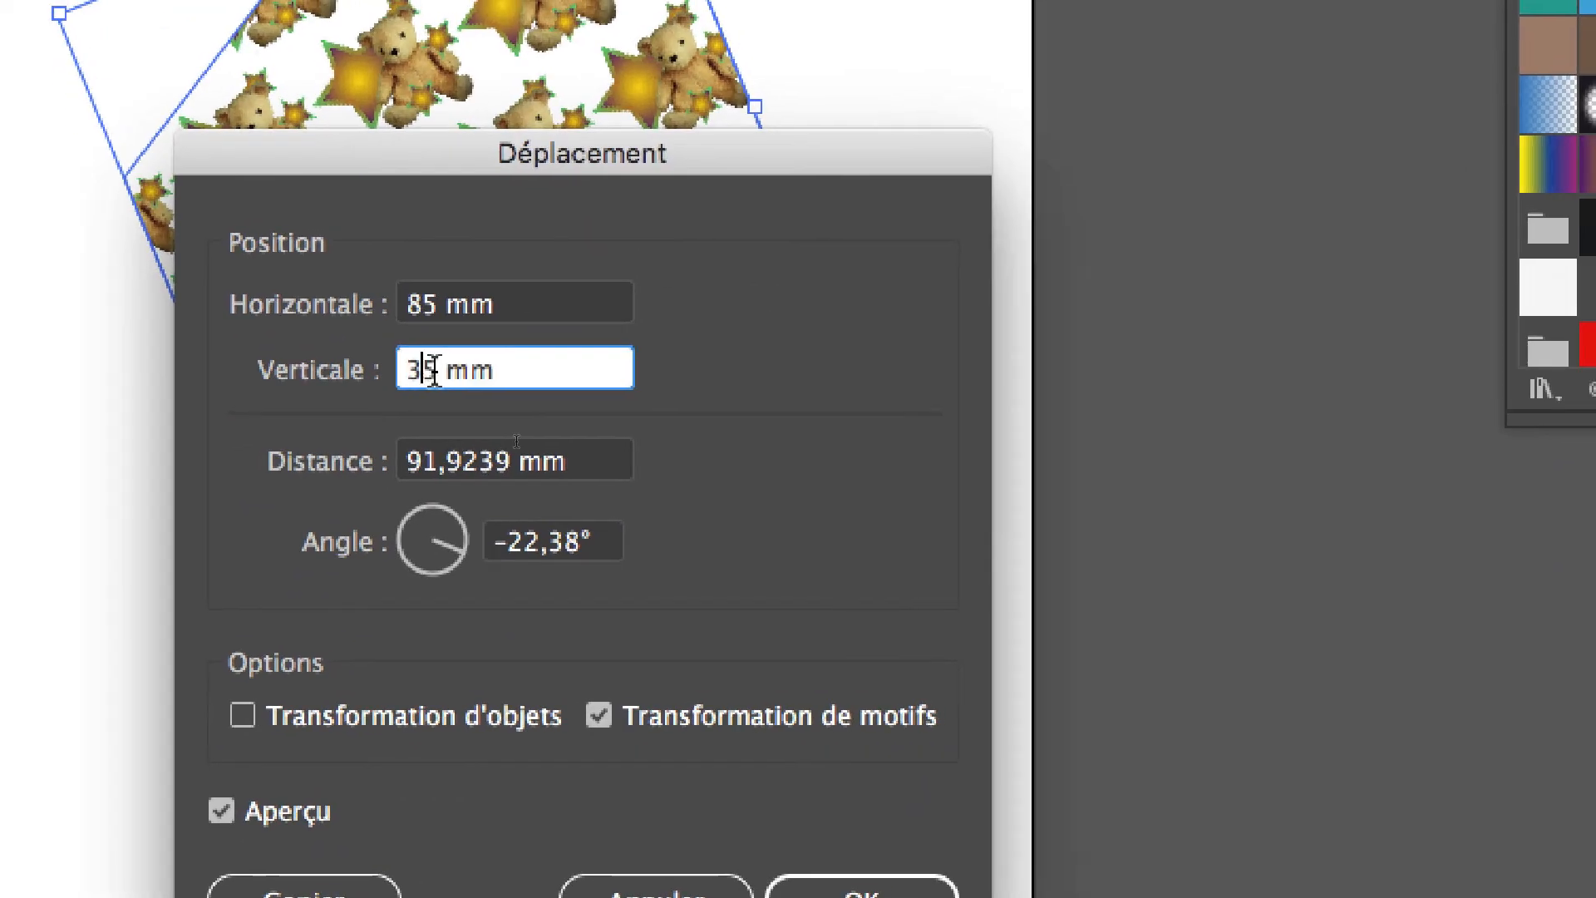
{"action": "double_click", "coordinate": [432, 370]}
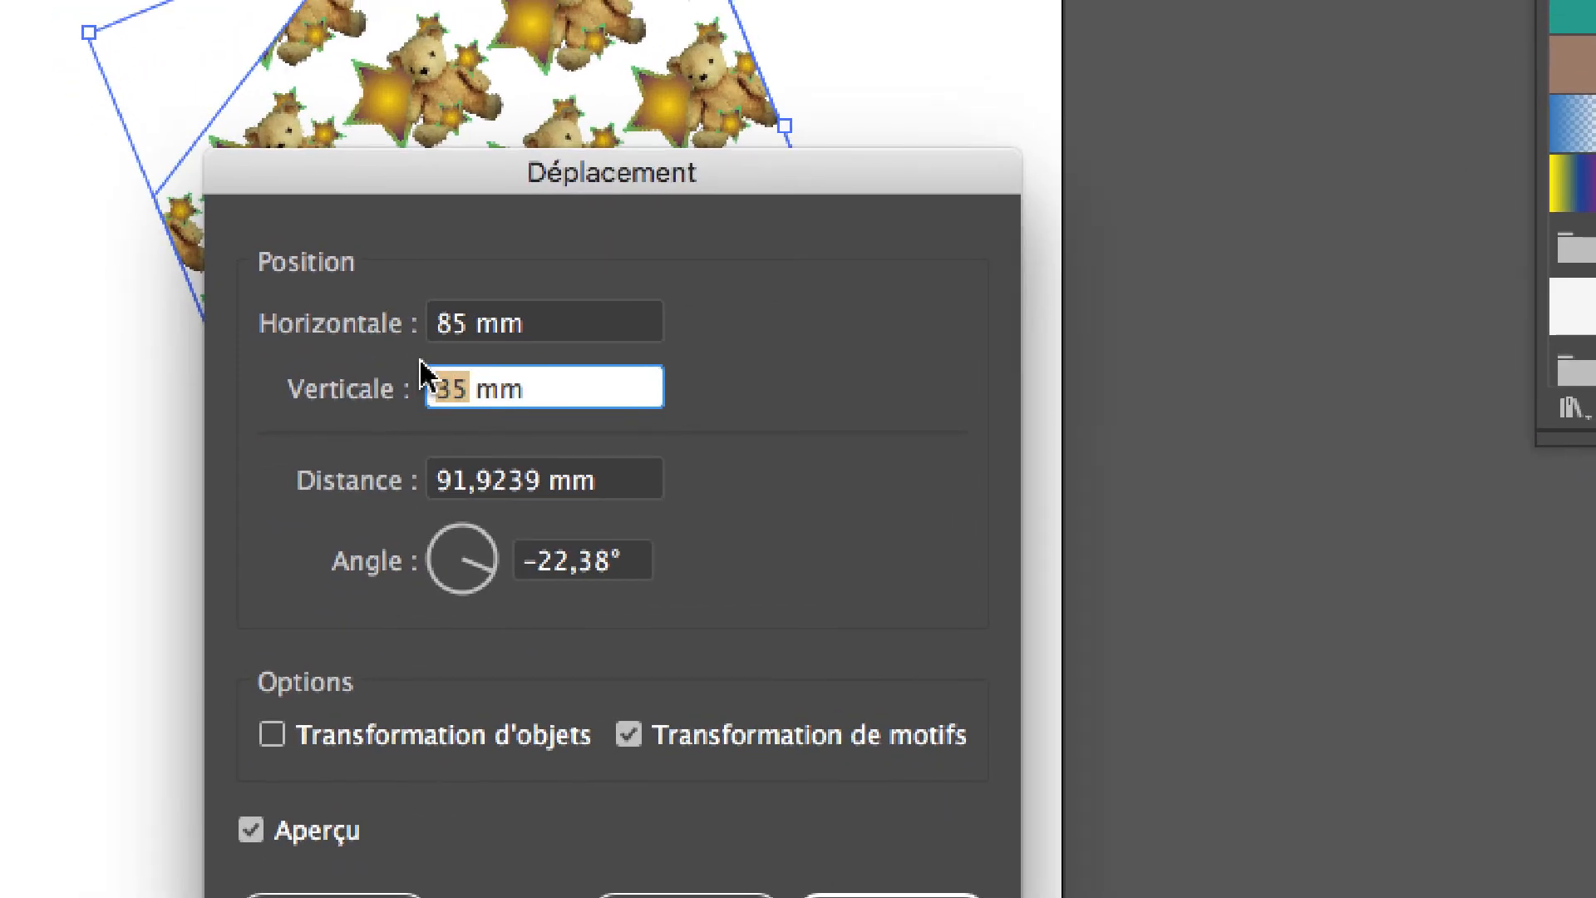
{"action": "type", "text": "40"}
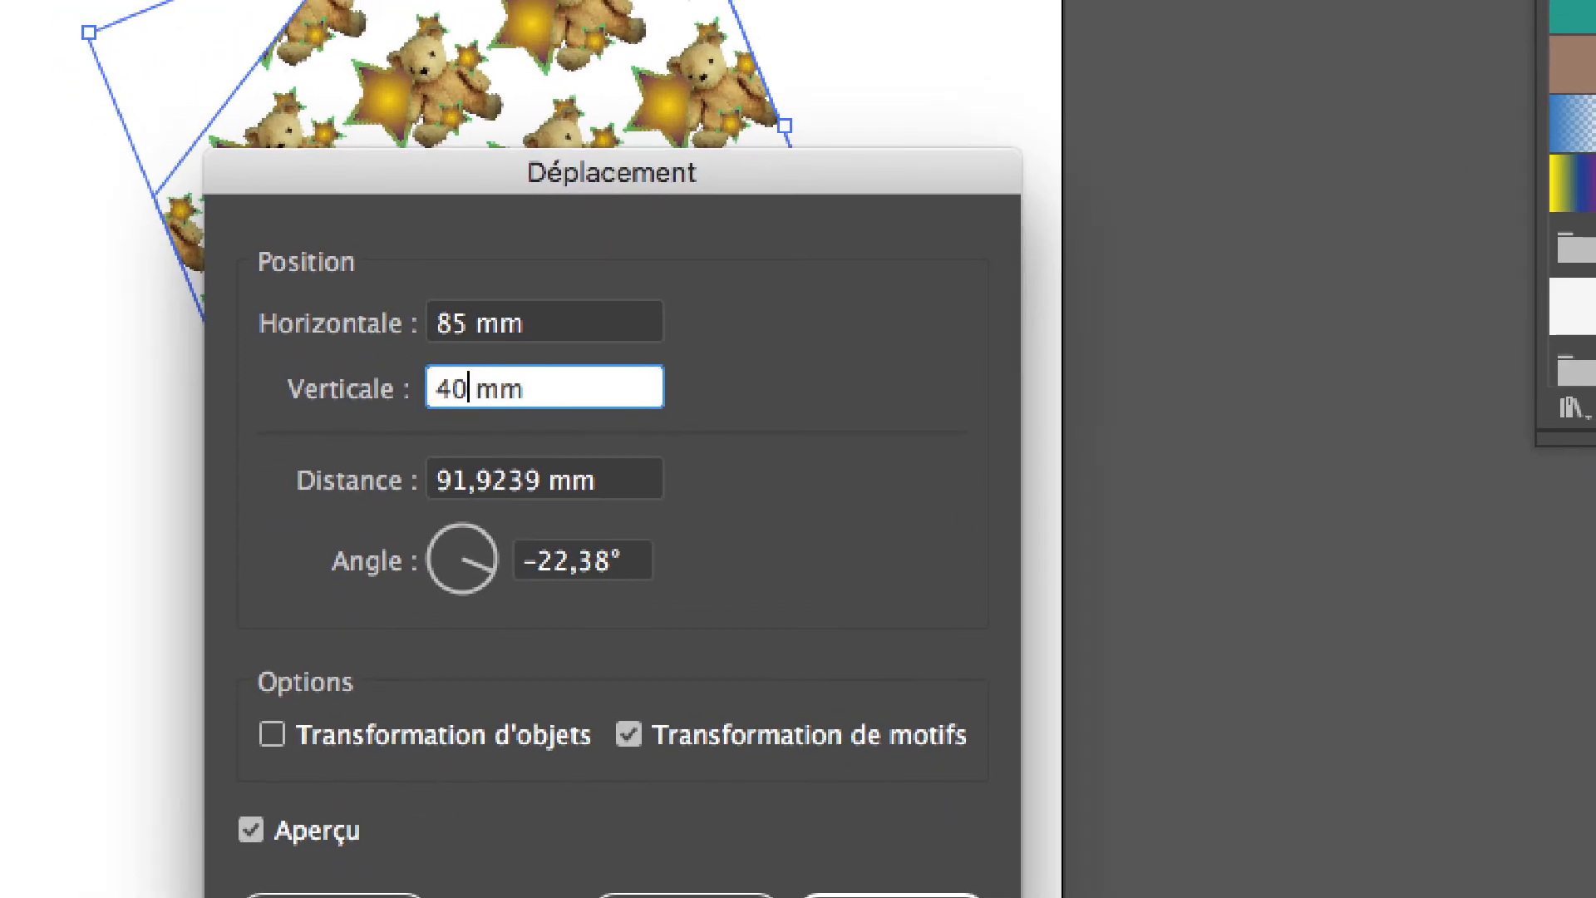
{"action": "key", "text": "Tab"}
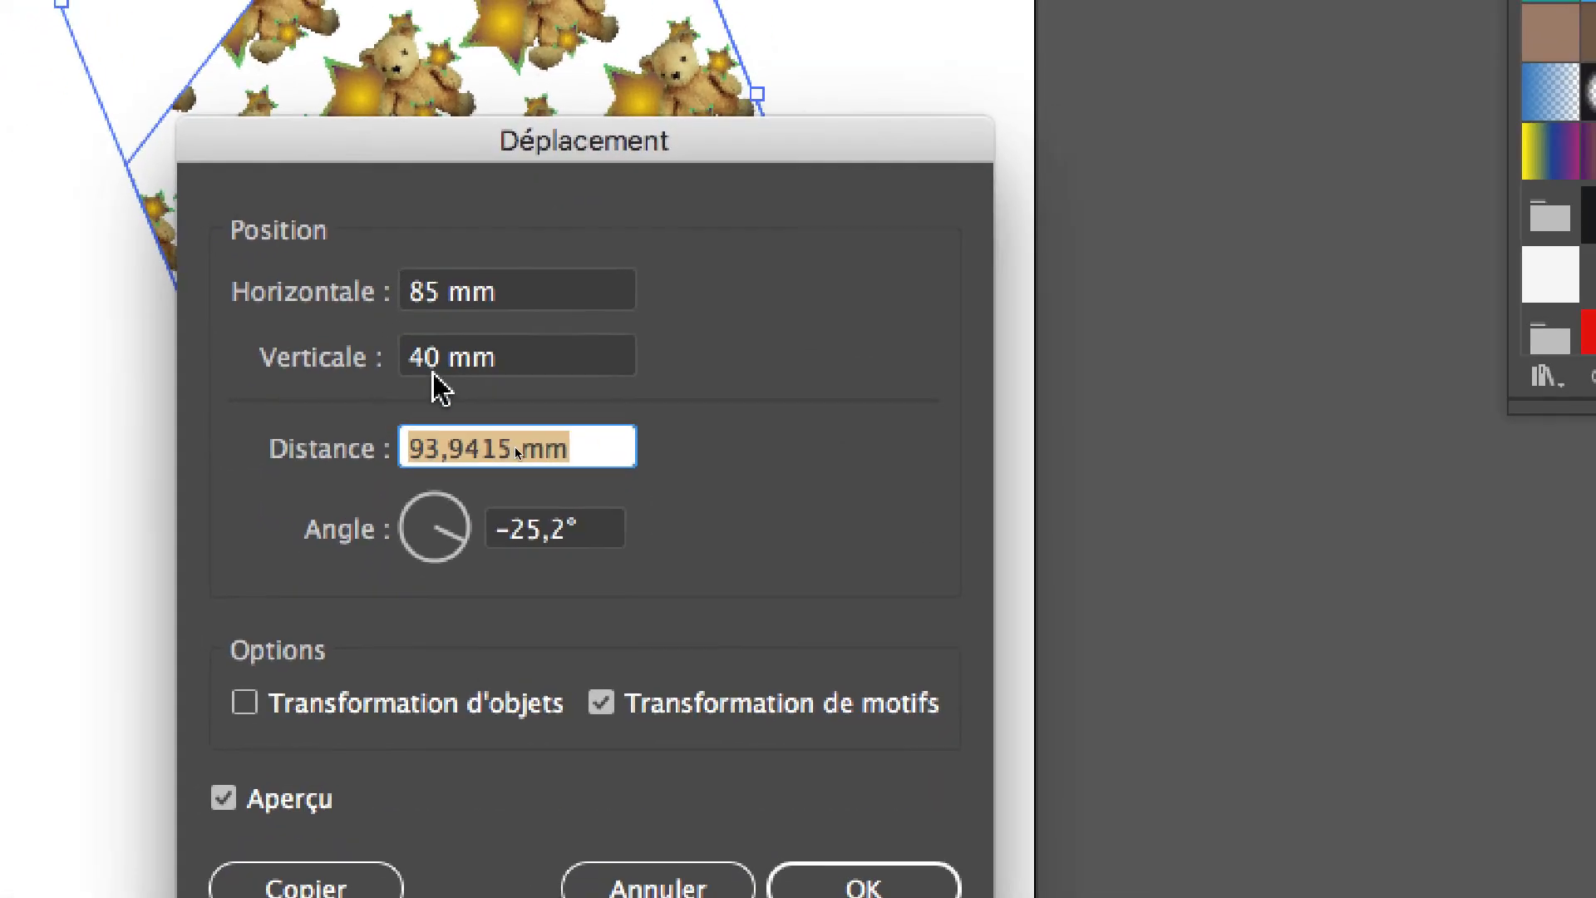
- Set the pattern's vertical offset to 45 mm, apply the pattern-only move, and clear the toolbox off the artboard
{"action": "left_click", "coordinate": [354, 581]}
{"action": "left_click_drag", "start_coordinate": [432, 372], "coordinate": [431, 373]}
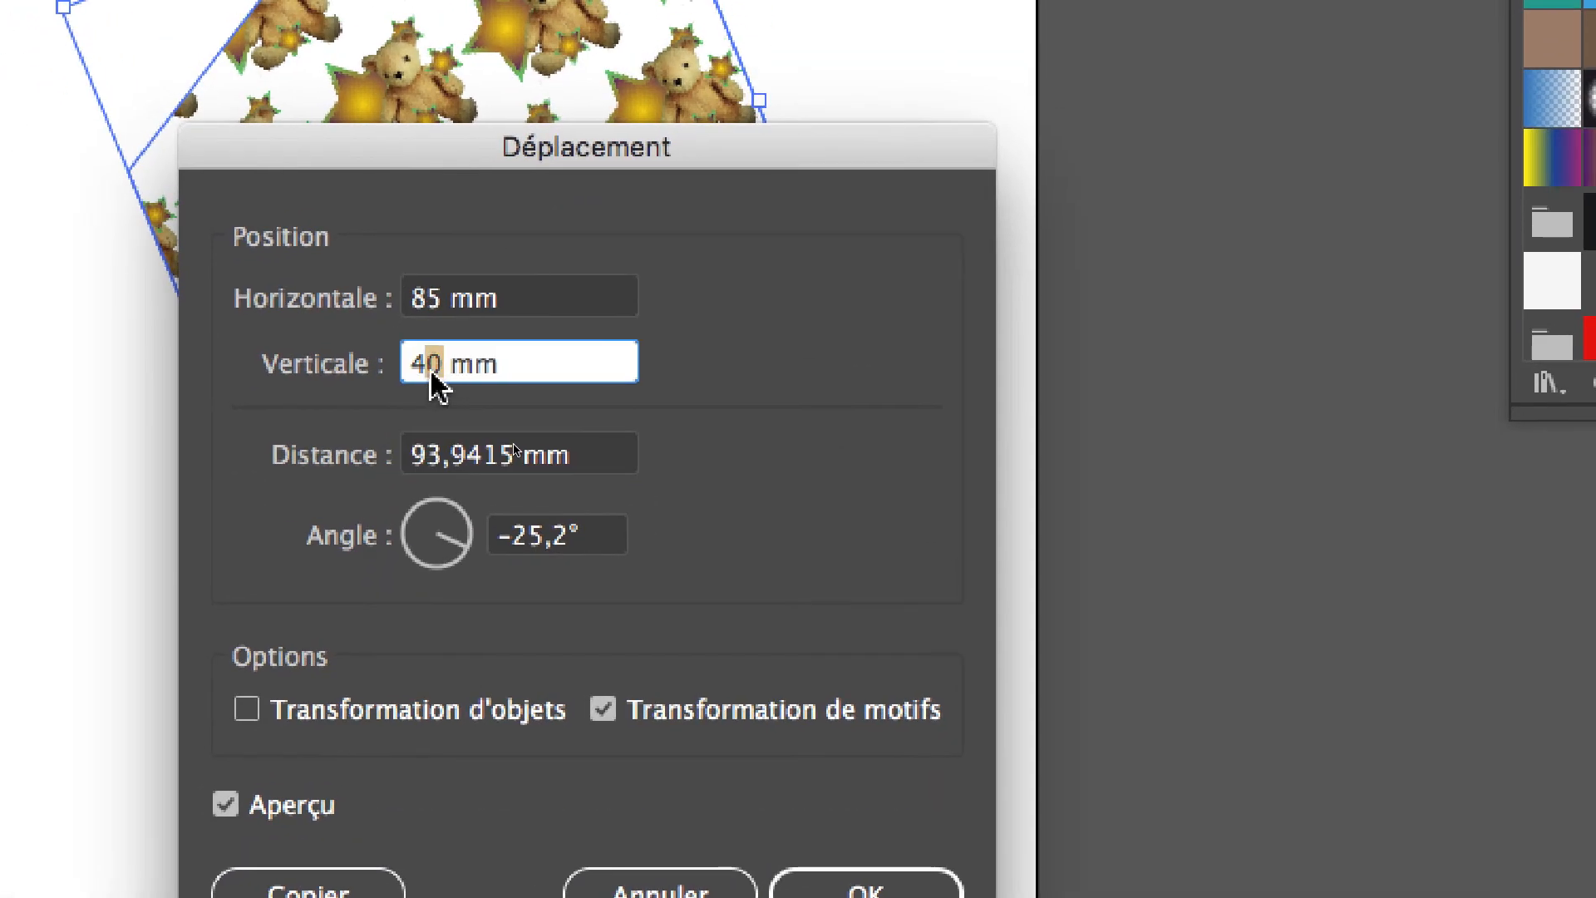
{"action": "type", "text": "5"}
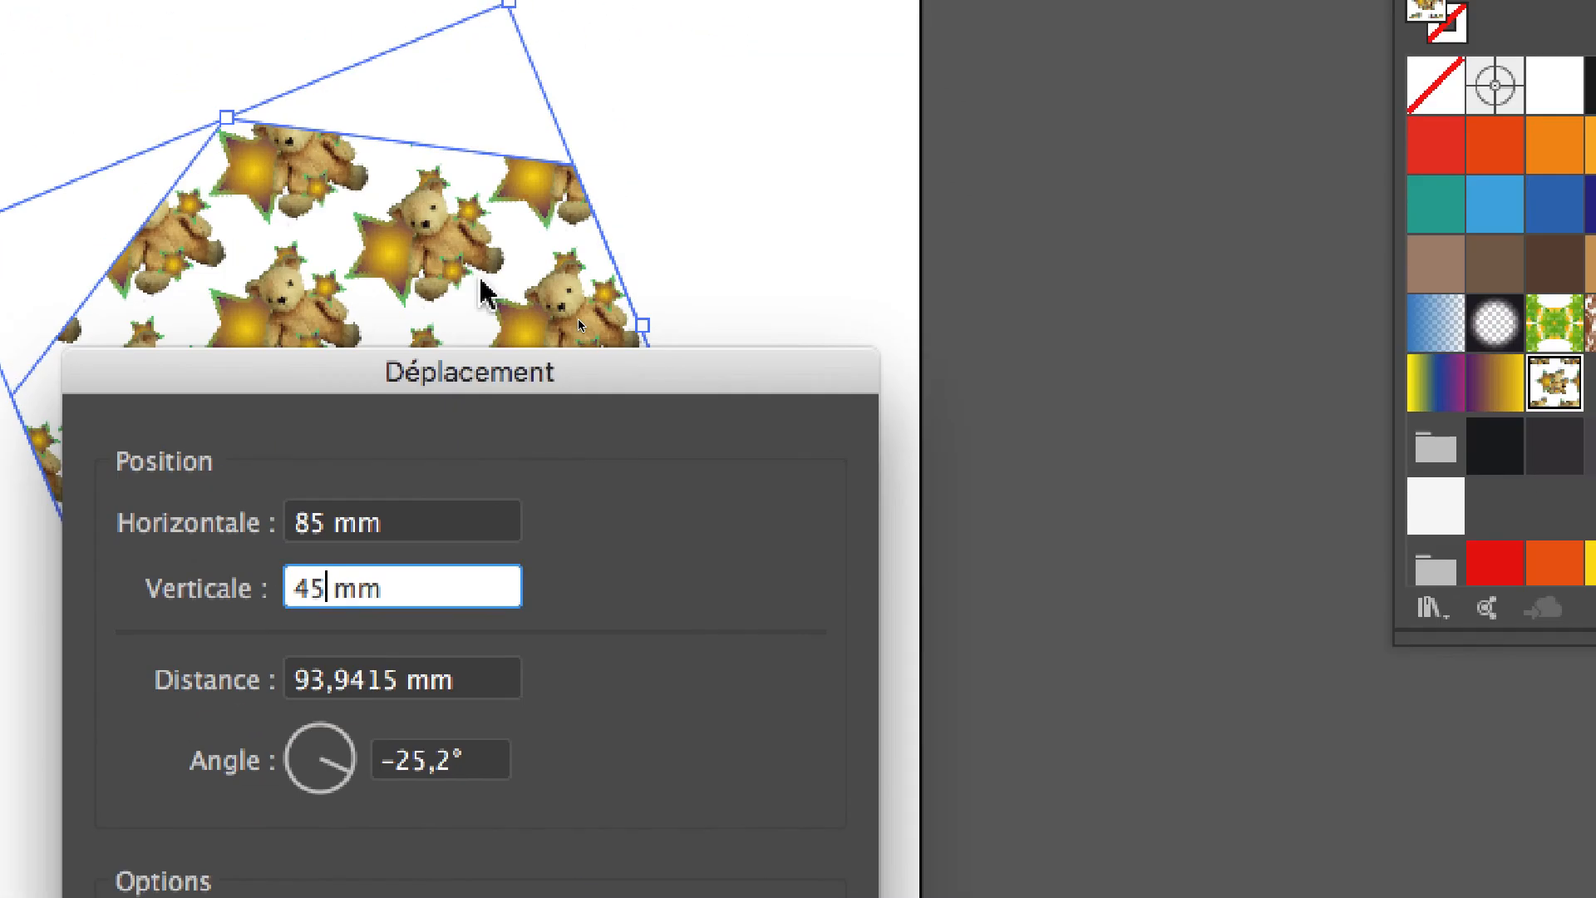
{"action": "key", "text": "Tab"}
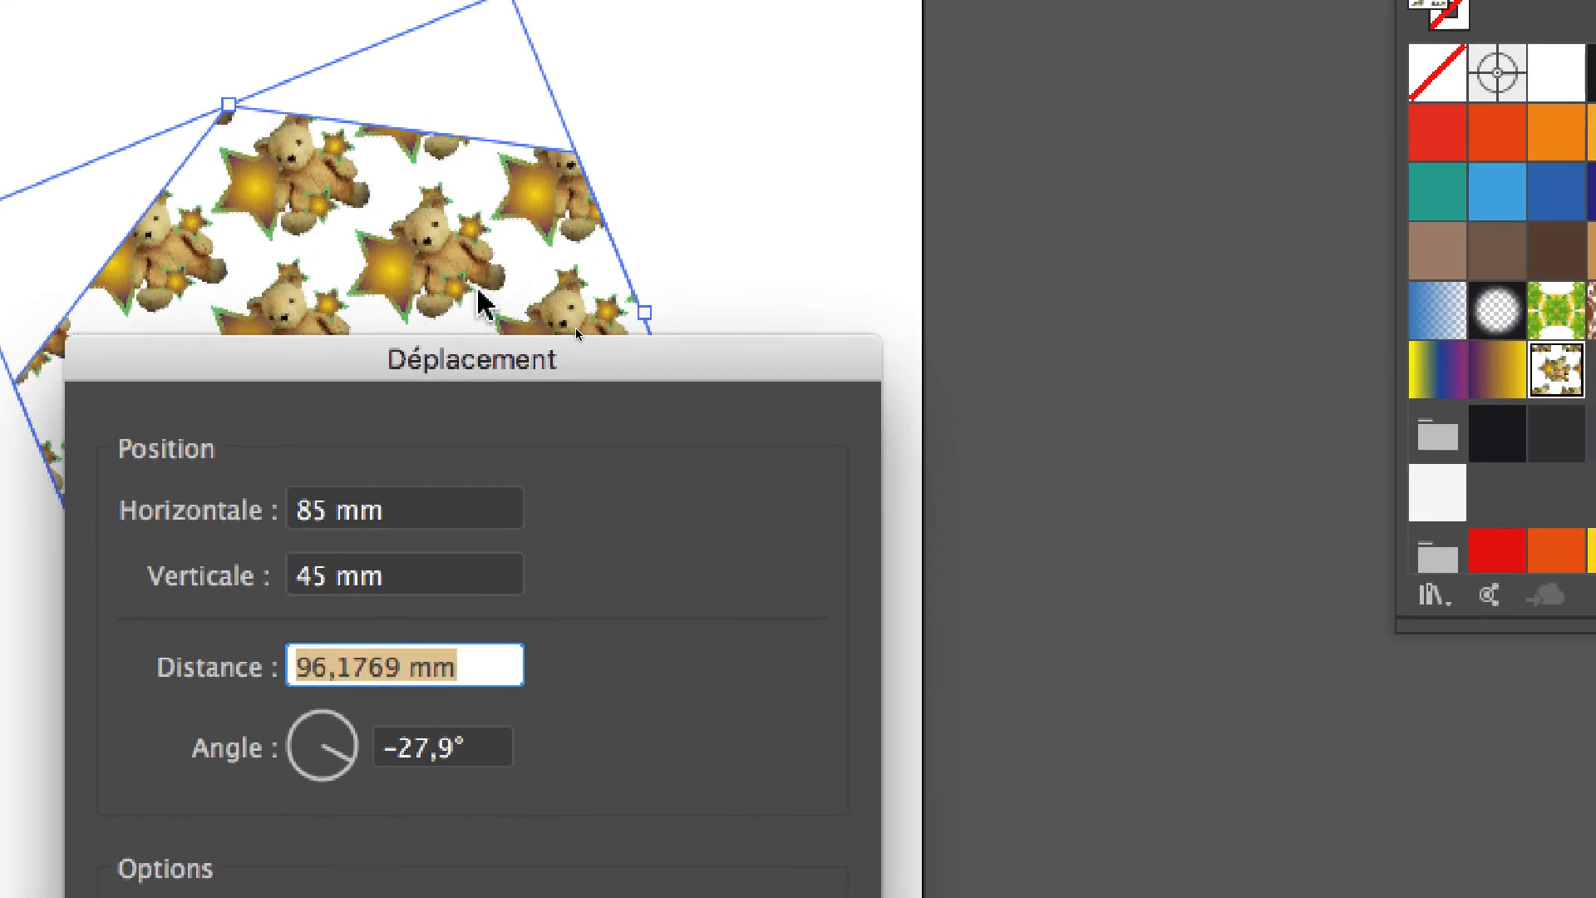
{"action": "left_click", "coordinate": [433, 374]}
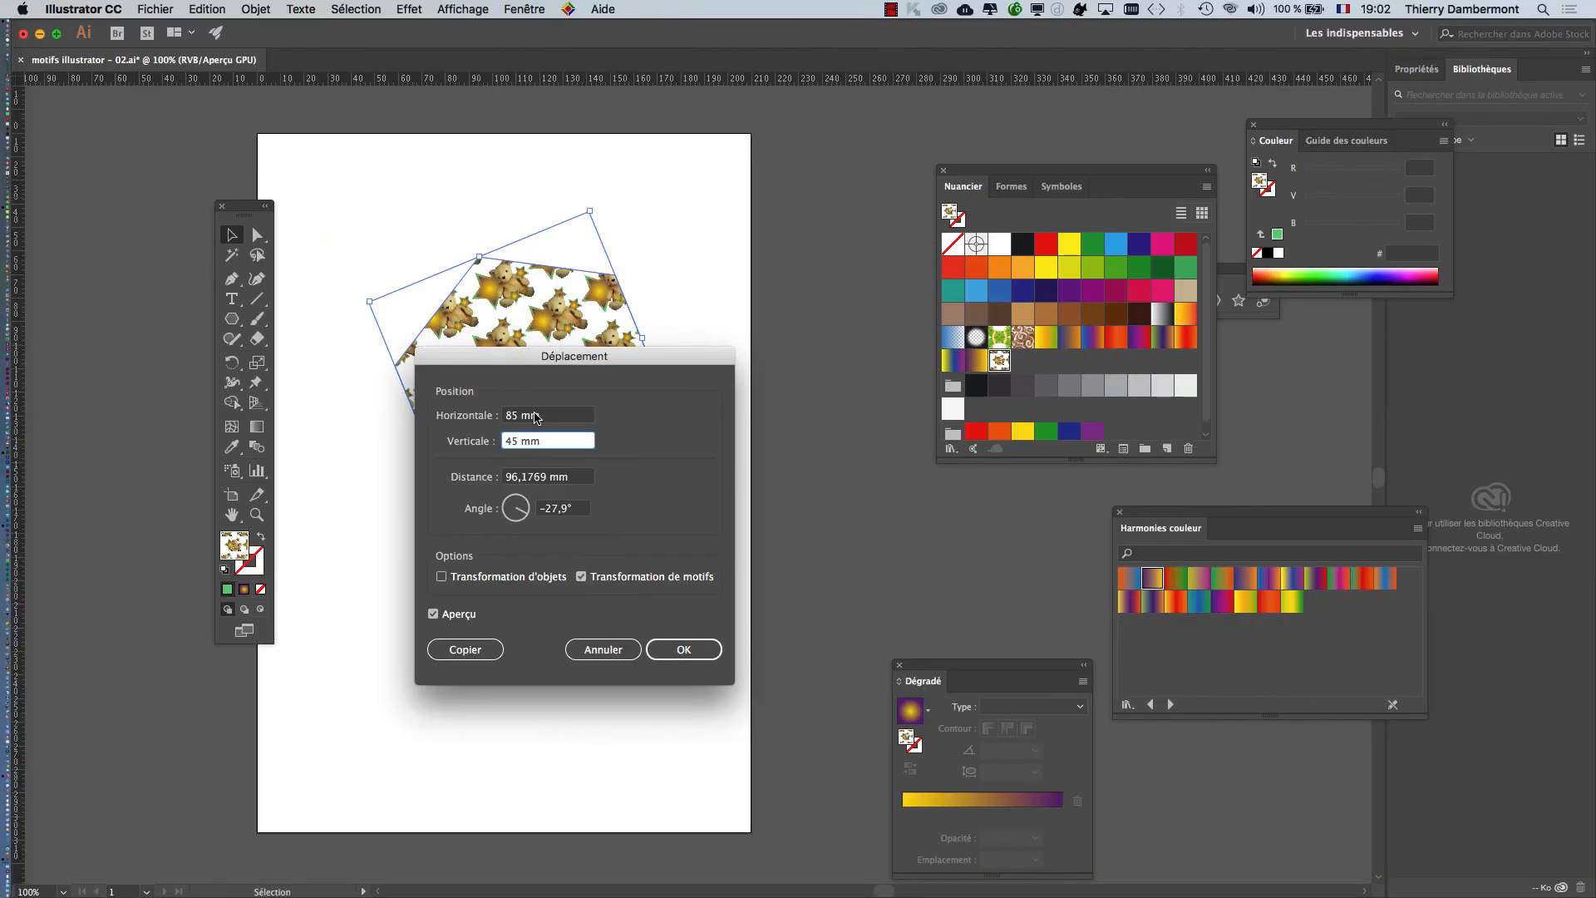
{"action": "left_click", "coordinate": [698, 659]}
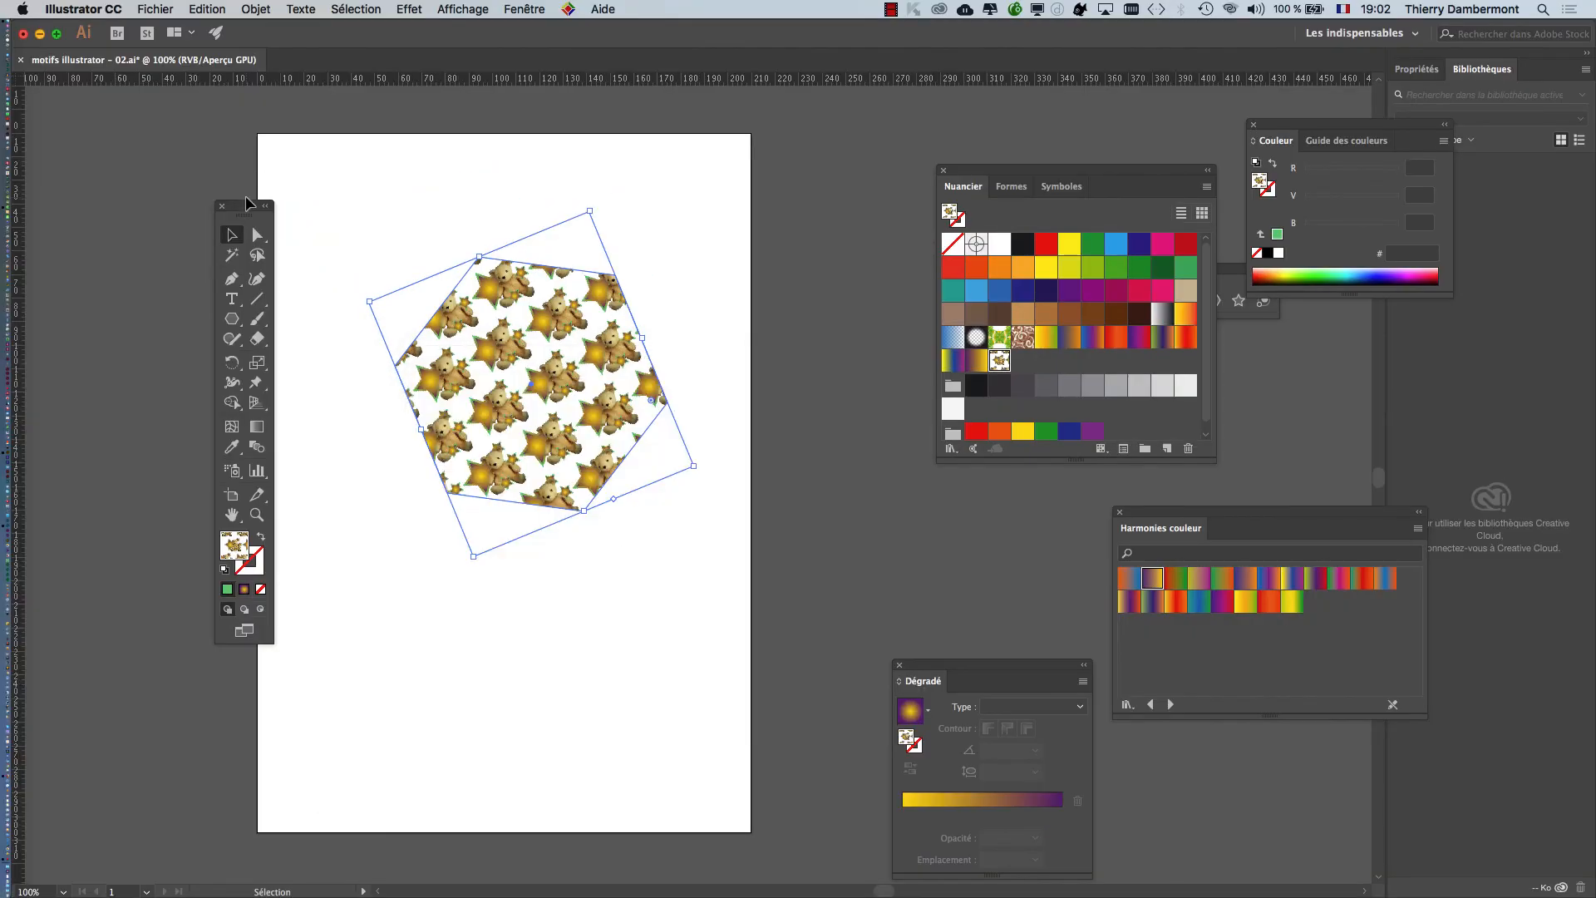
{"action": "left_click_drag", "start_coordinate": [248, 210], "coordinate": [118, 165]}
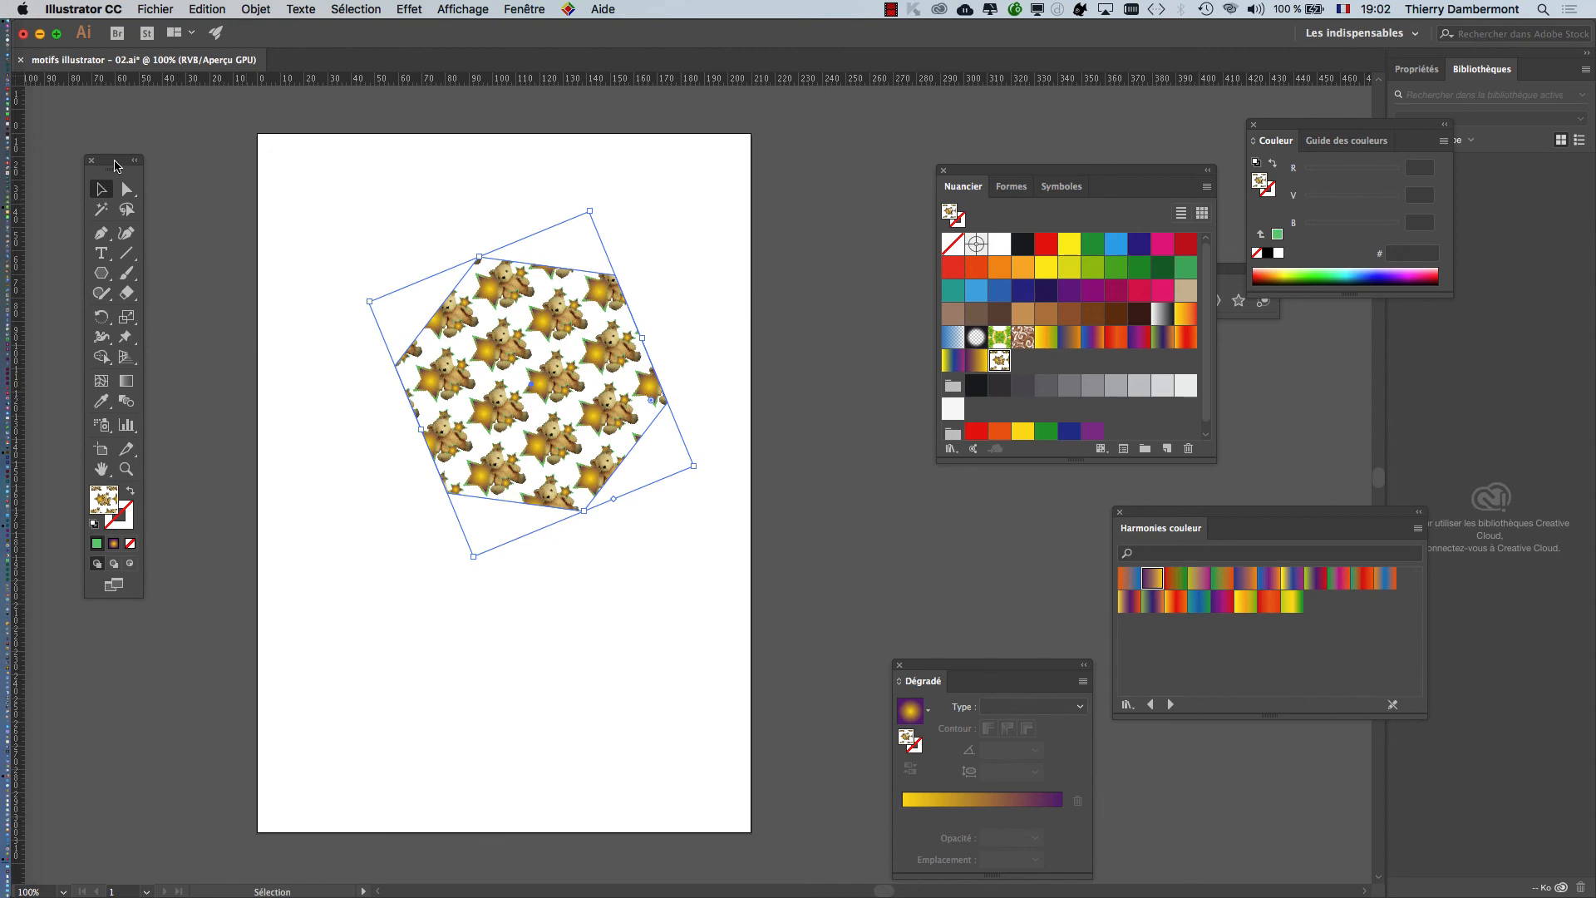